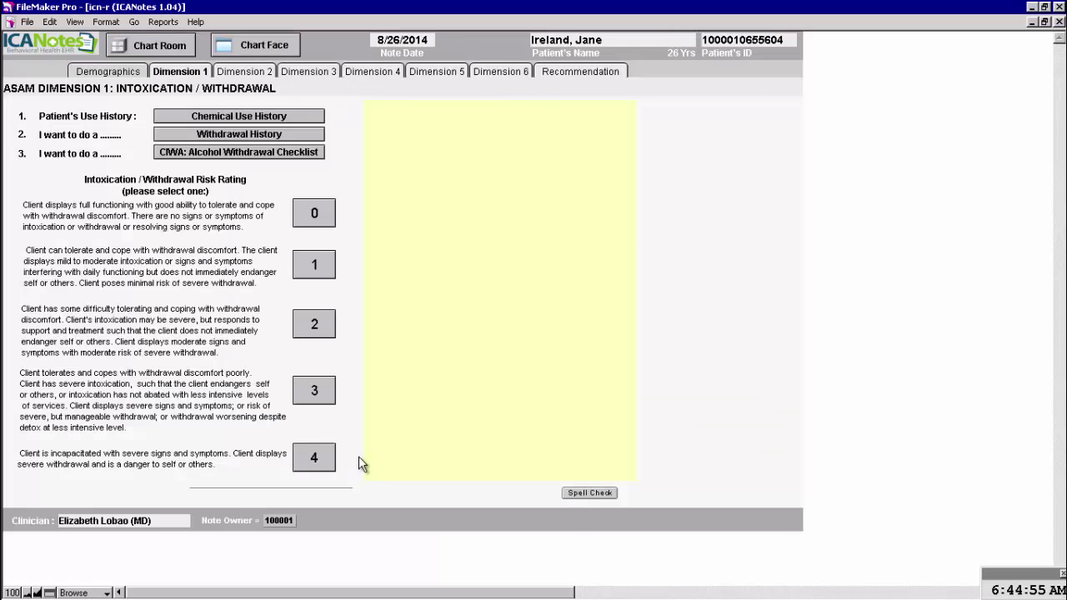
Step: Open the patient's Chemical Use History for Dimension 1 and record the patient as the source of the information
left_click(358, 458)
left_click(240, 120)
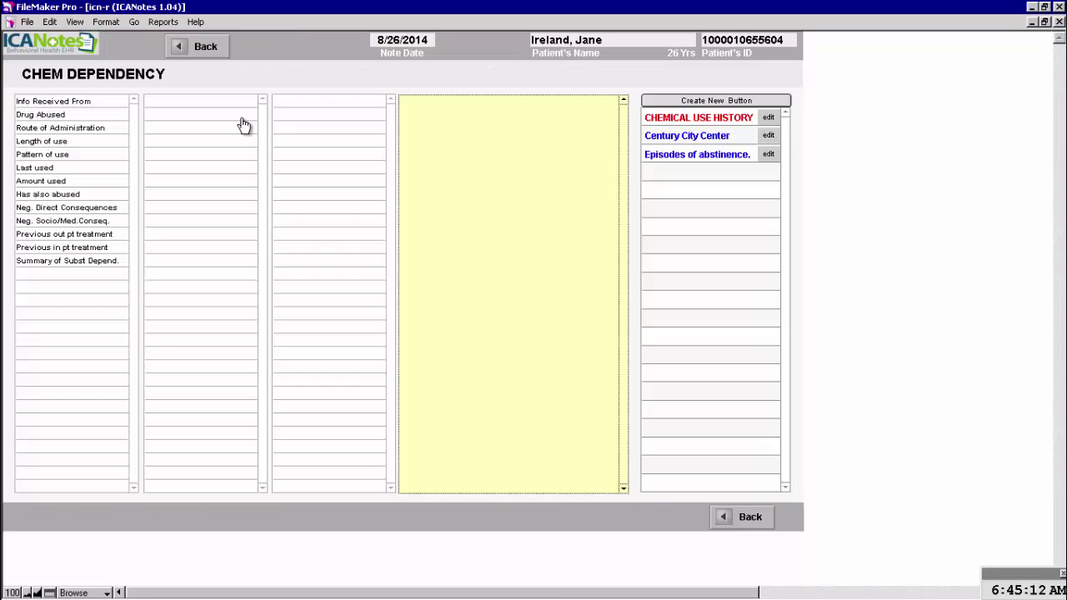
left_click(107, 102)
left_click(180, 103)
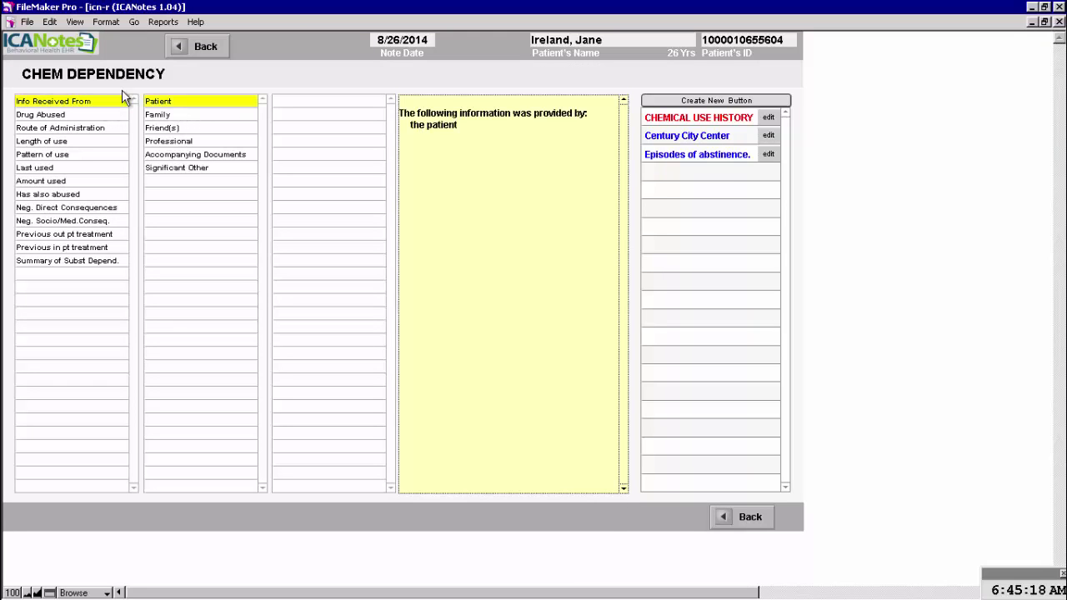
Step: Record alcohol as the drug abused, with Tolerance, Withdrawal and Use Despite Problems as dependence signs and Obligation Failures as an abuse sign
left_click(62, 117)
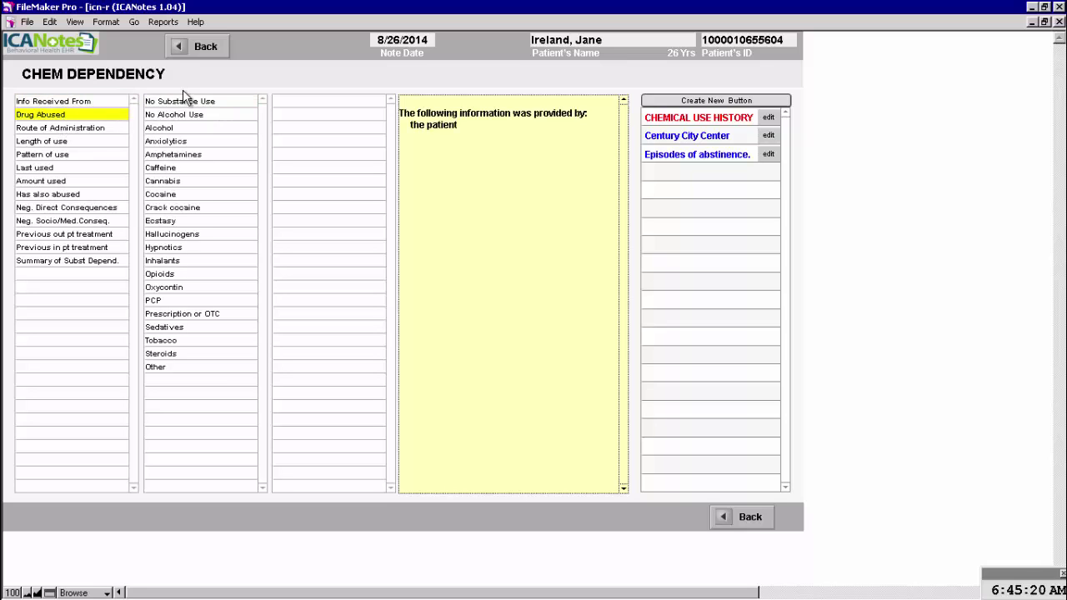
left_click(181, 129)
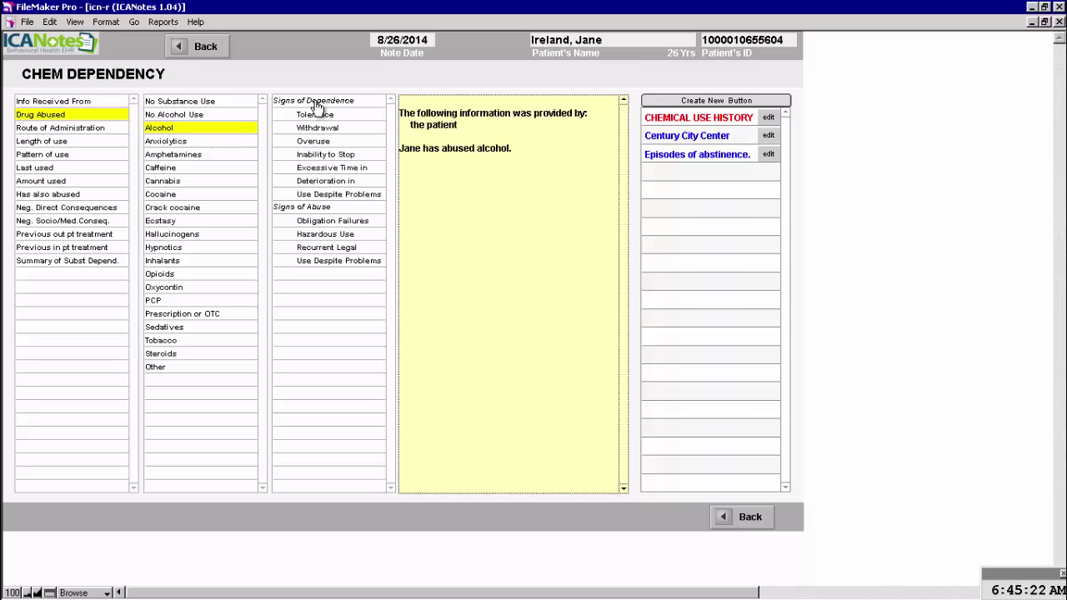
left_click(317, 104)
left_click(317, 116)
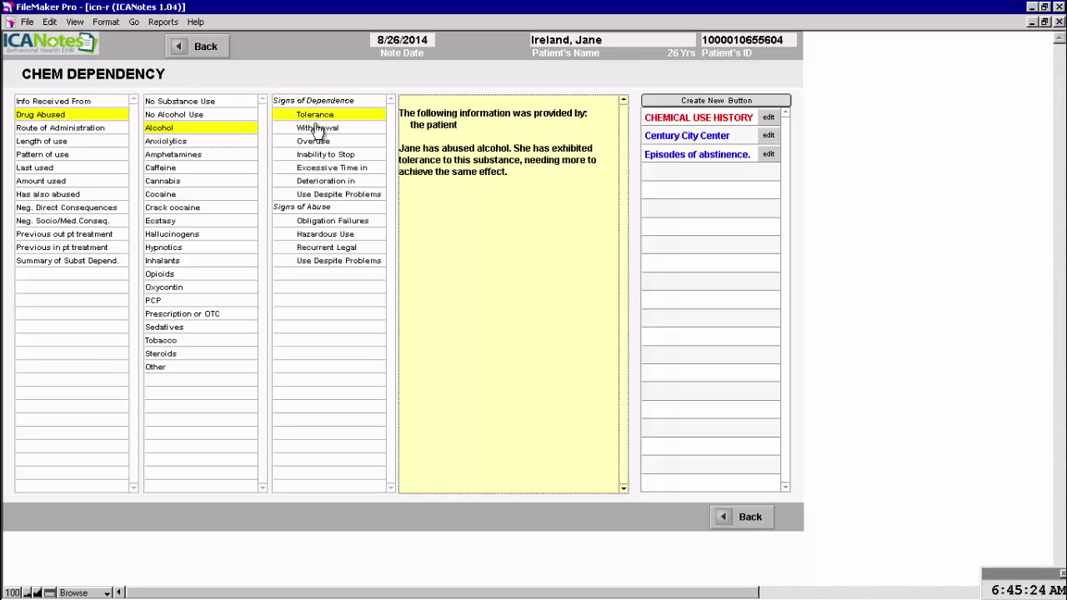
left_click(316, 129)
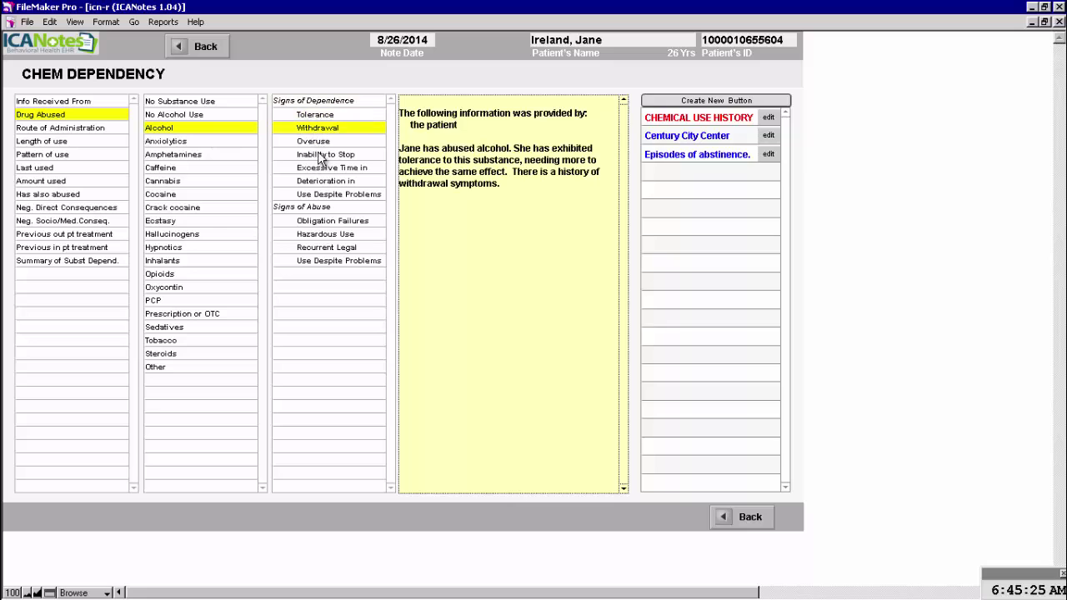
left_click(337, 194)
left_click(350, 220)
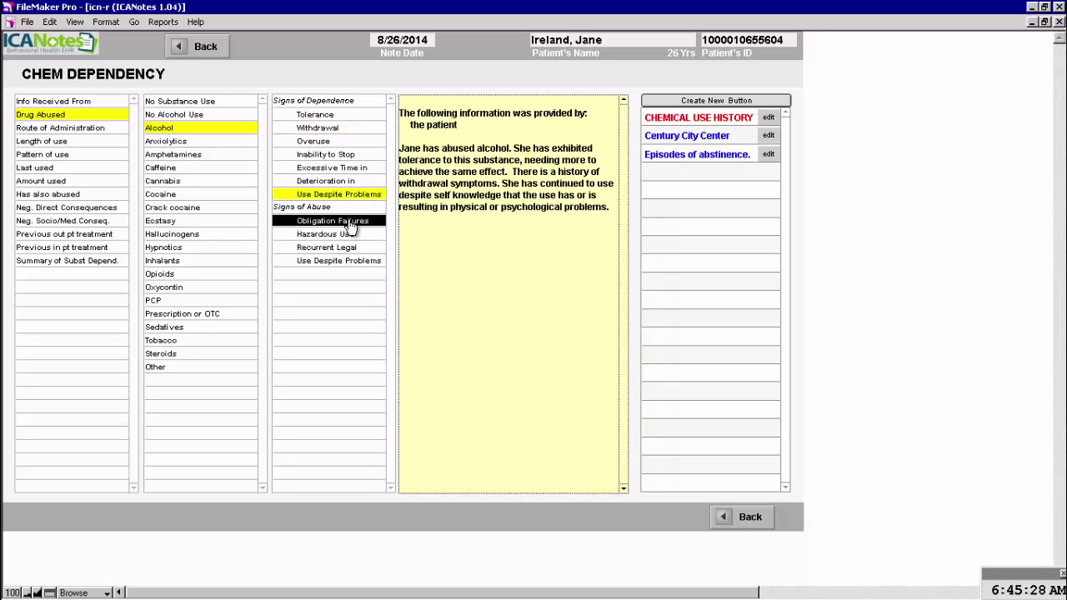
Step: Record the length of use as Years and the pattern of use as Continuous
left_click(59, 143)
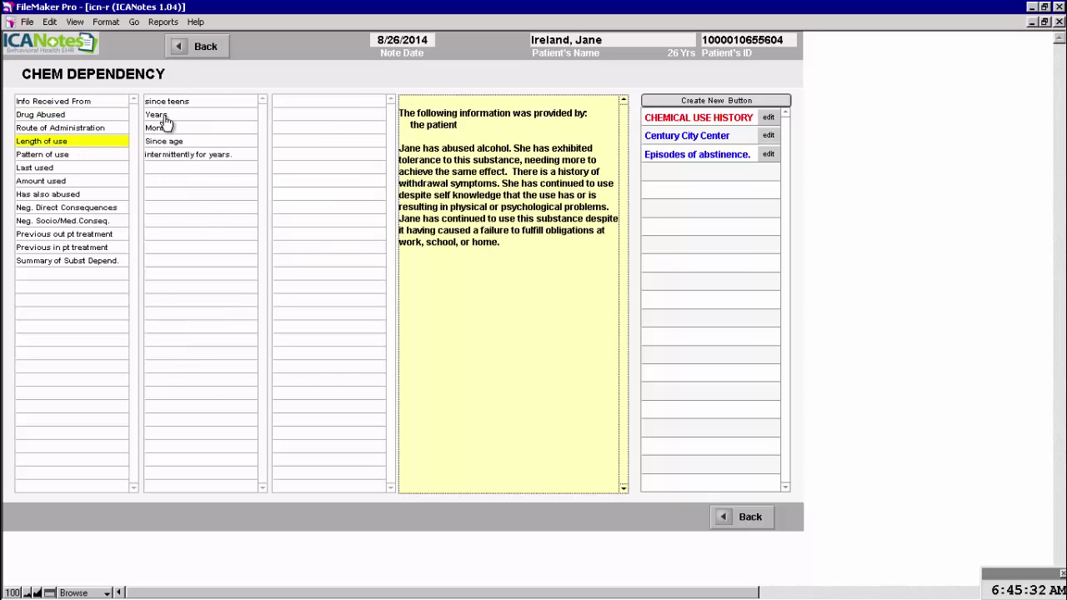
left_click(164, 117)
left_click(50, 158)
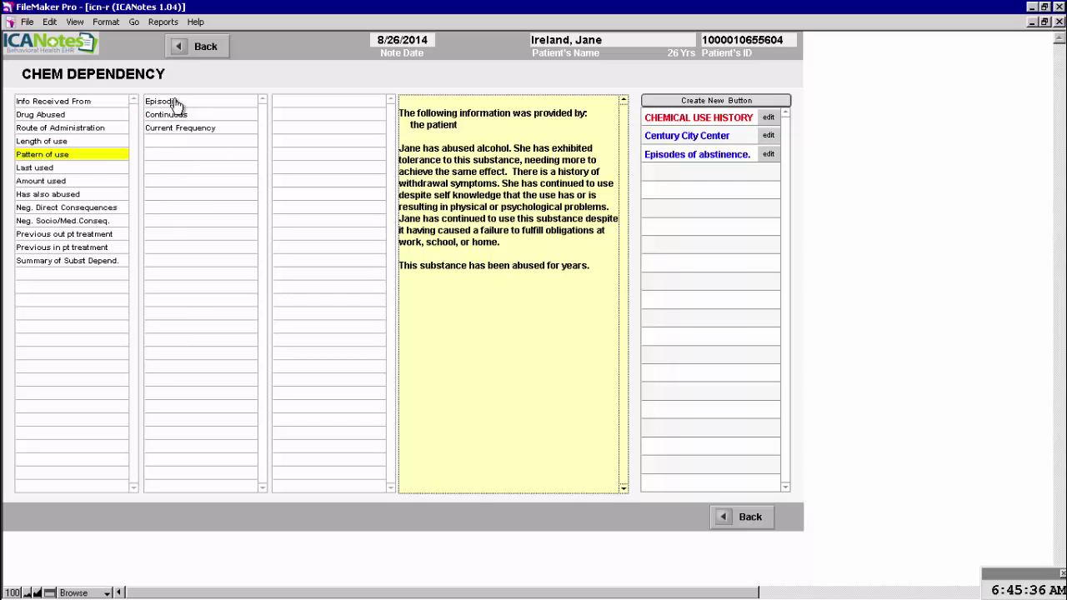
left_click(177, 117)
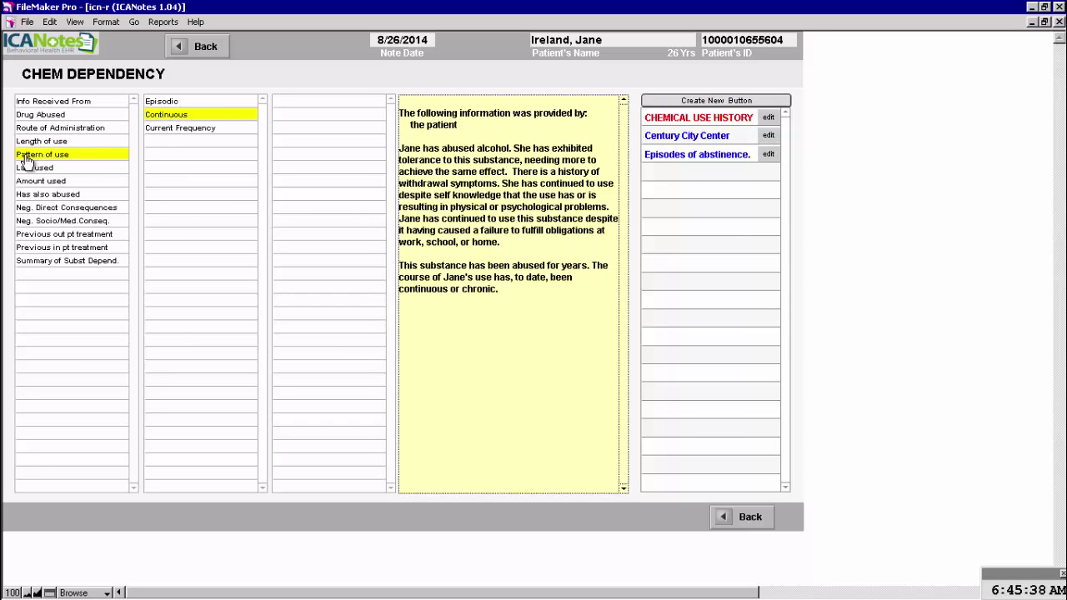
Step: Record the last use as hours ago, adding Withdrawal Likely and Uses Alone
left_click(56, 170)
left_click(171, 101)
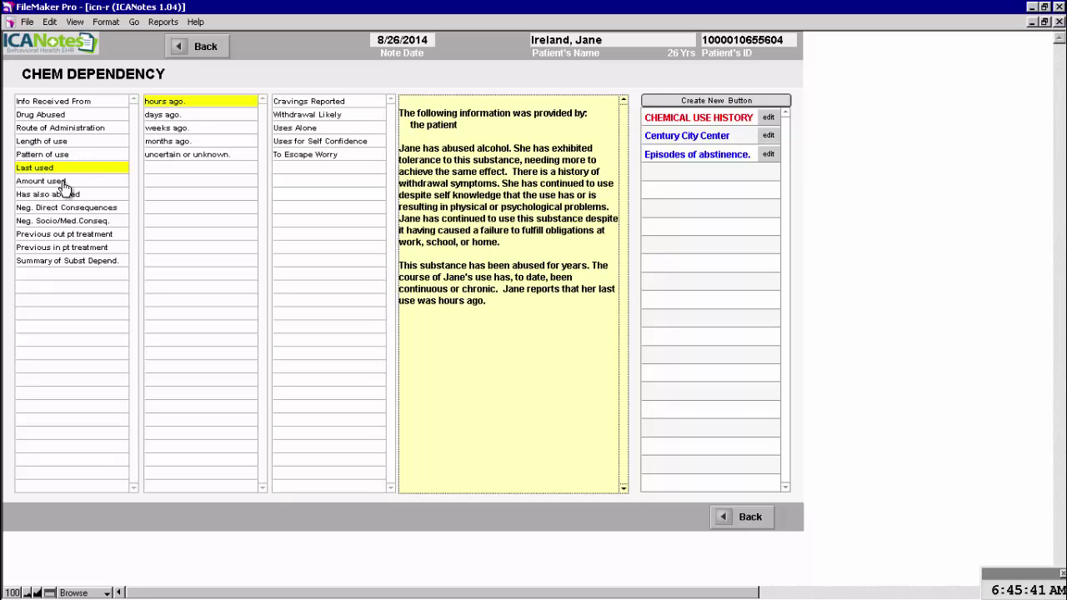
left_click(322, 116)
left_click(311, 129)
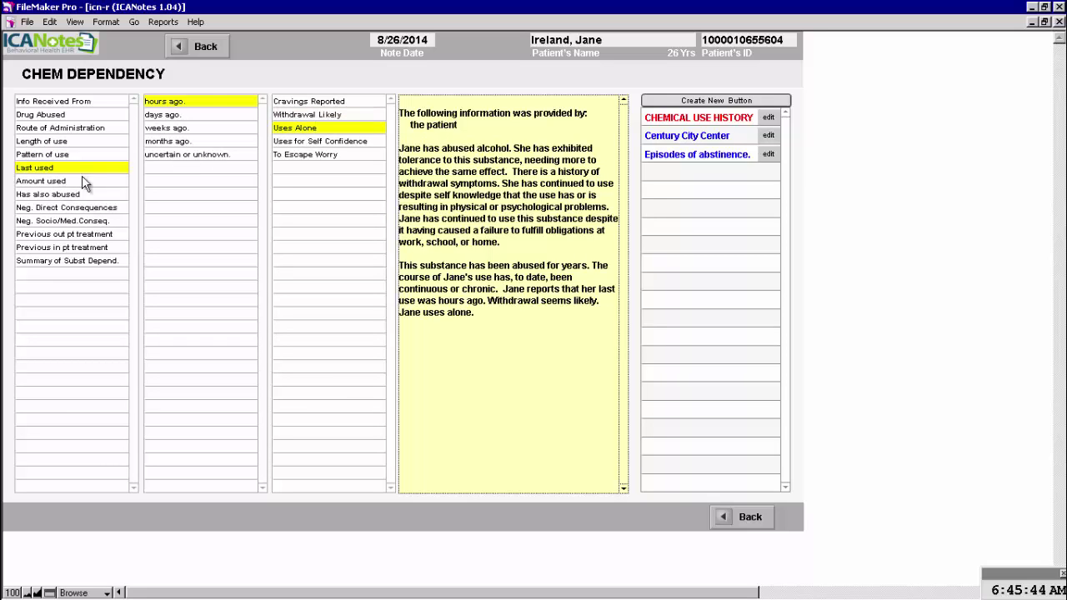
Step: Record the amount used as "to intoxication" and return to the Dimension 1 page
left_click(77, 182)
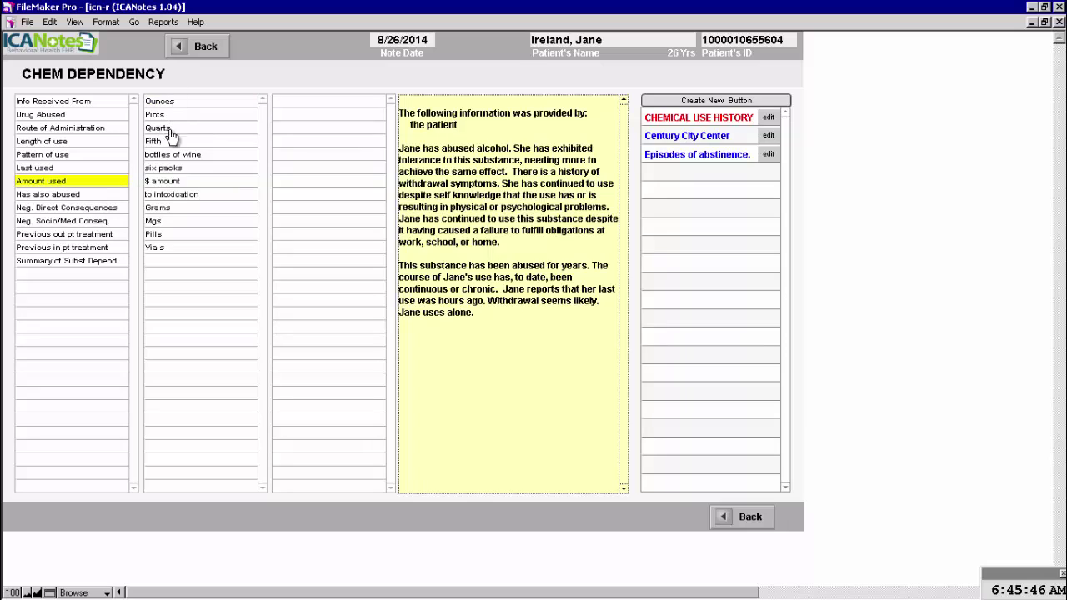
left_click(170, 194)
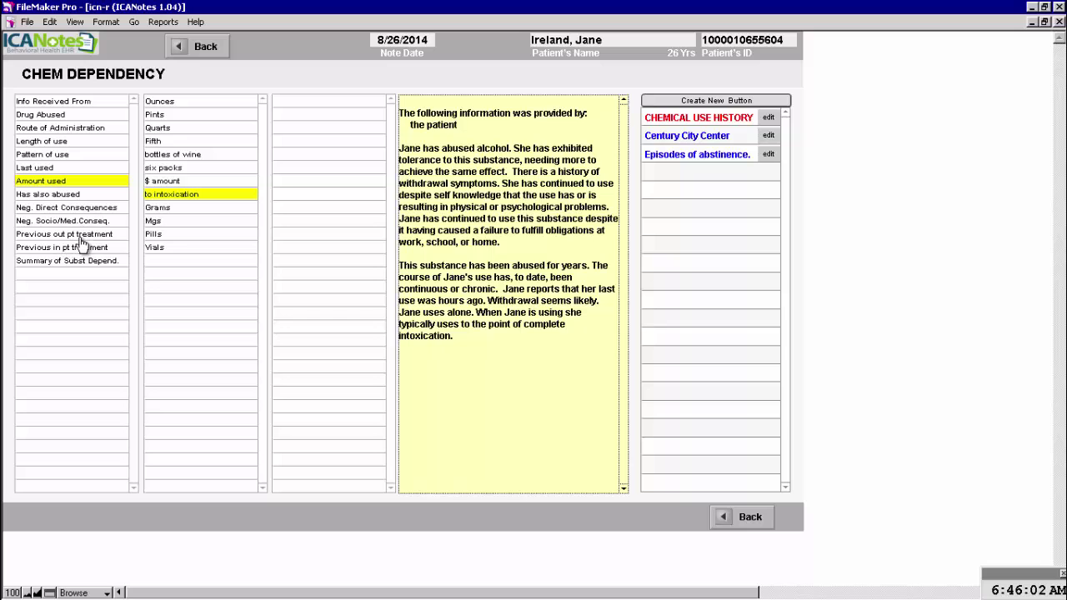
left_click(209, 47)
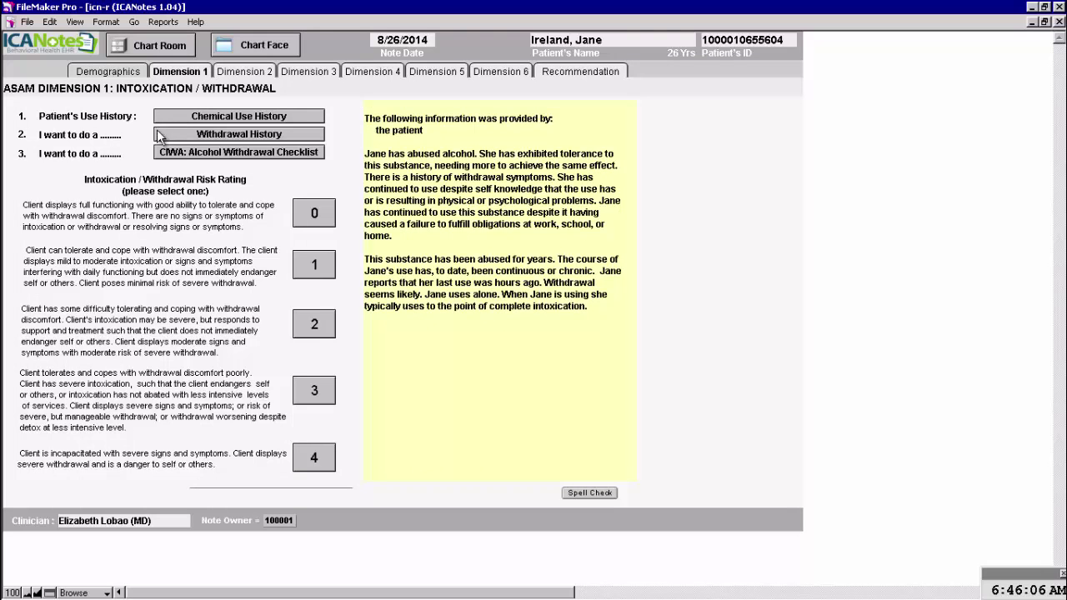
Step: Open the Withdrawal History and record that the patient has had withdrawal in the recent past (past 1 year)
left_click(255, 142)
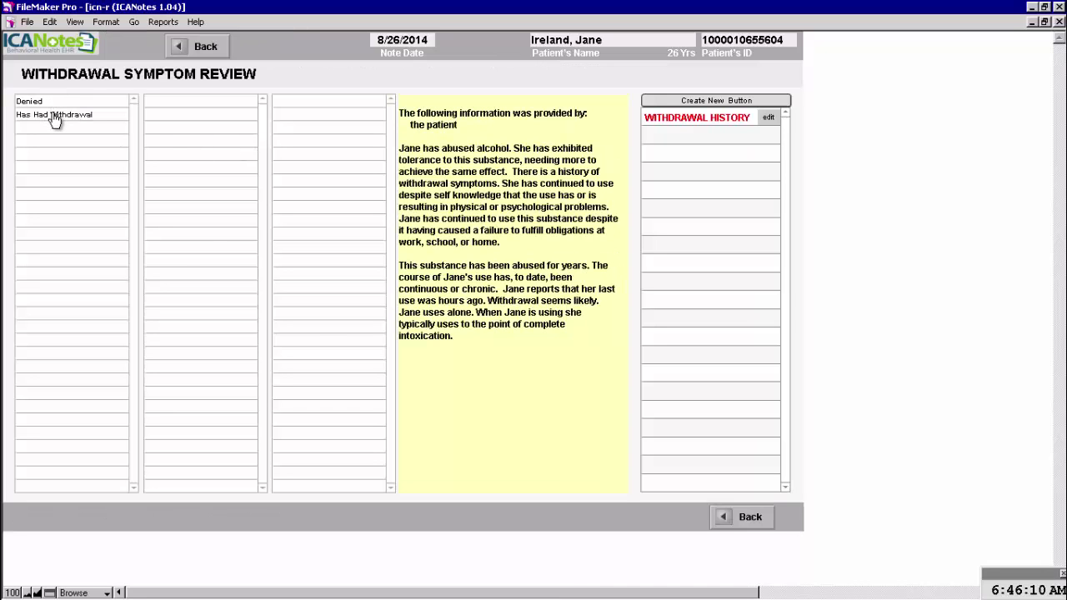
left_click(52, 116)
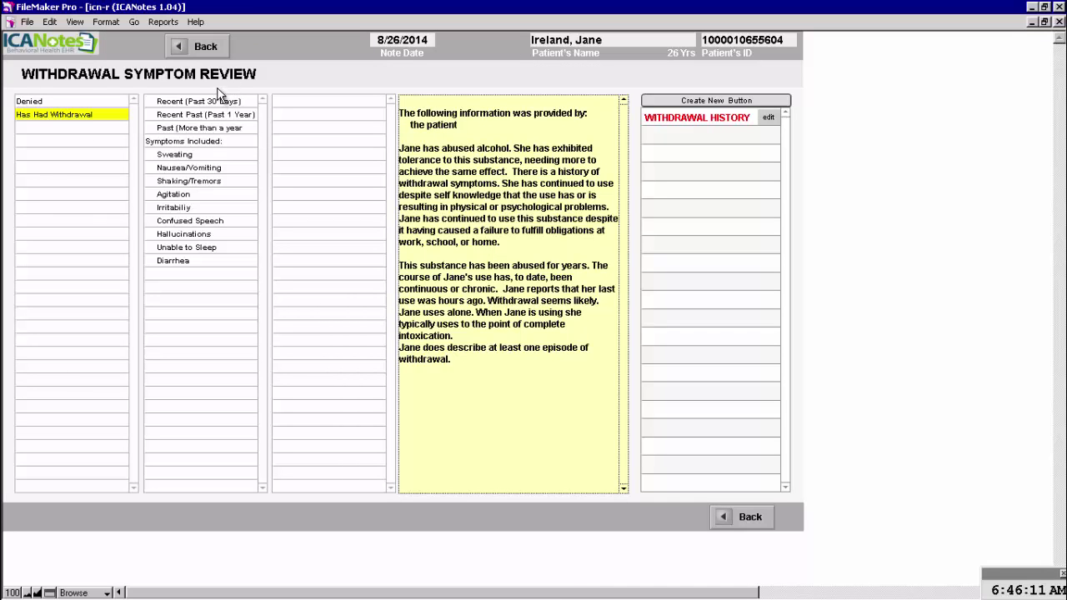
left_click(214, 117)
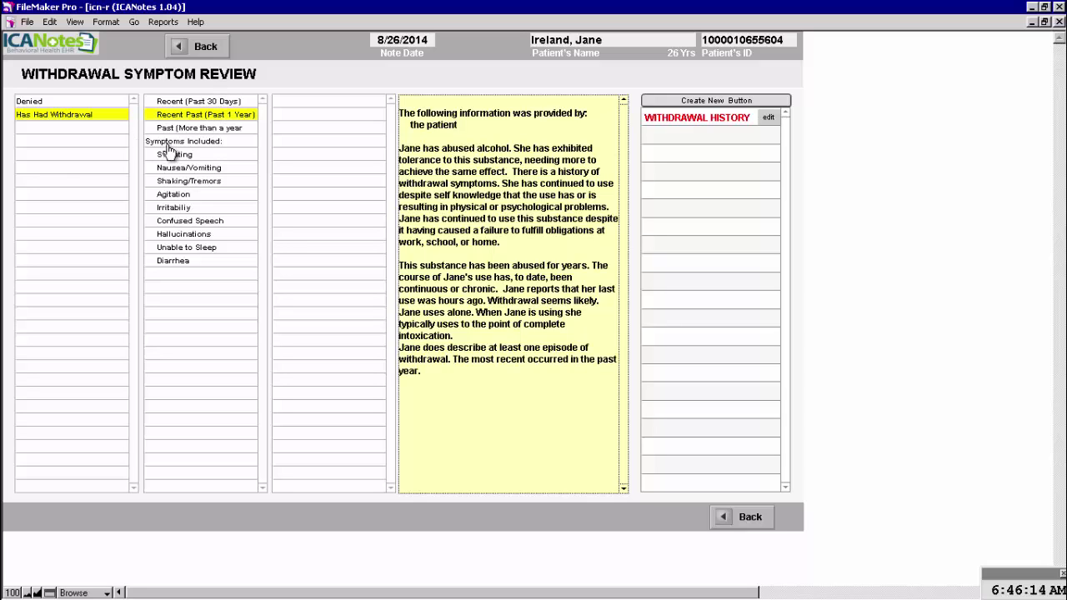
Step: Add a Symptoms Included list with Sweating, Nausea/Vomiting, Agitation, Irritability, Confused Speech and Hallucinations
left_click(170, 143)
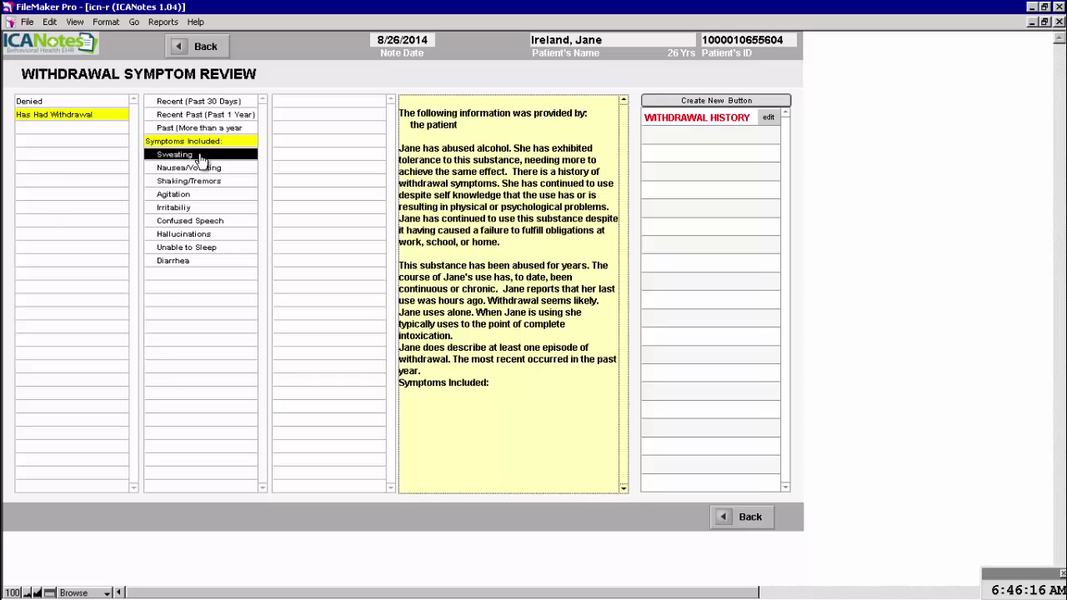
left_click(200, 157)
left_click(201, 168)
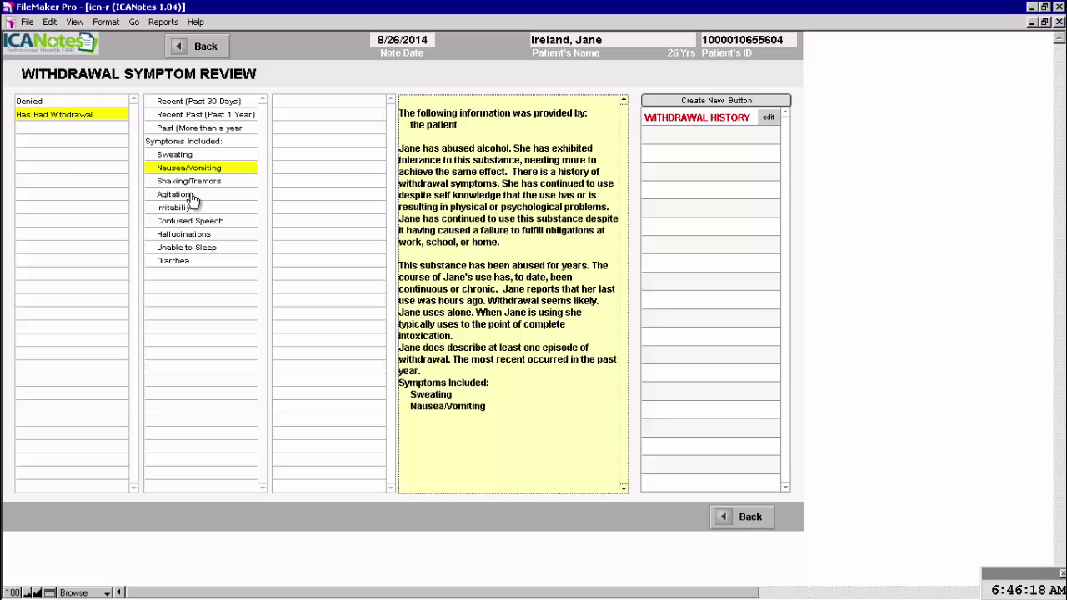
left_click(192, 197)
left_click(188, 207)
left_click(196, 221)
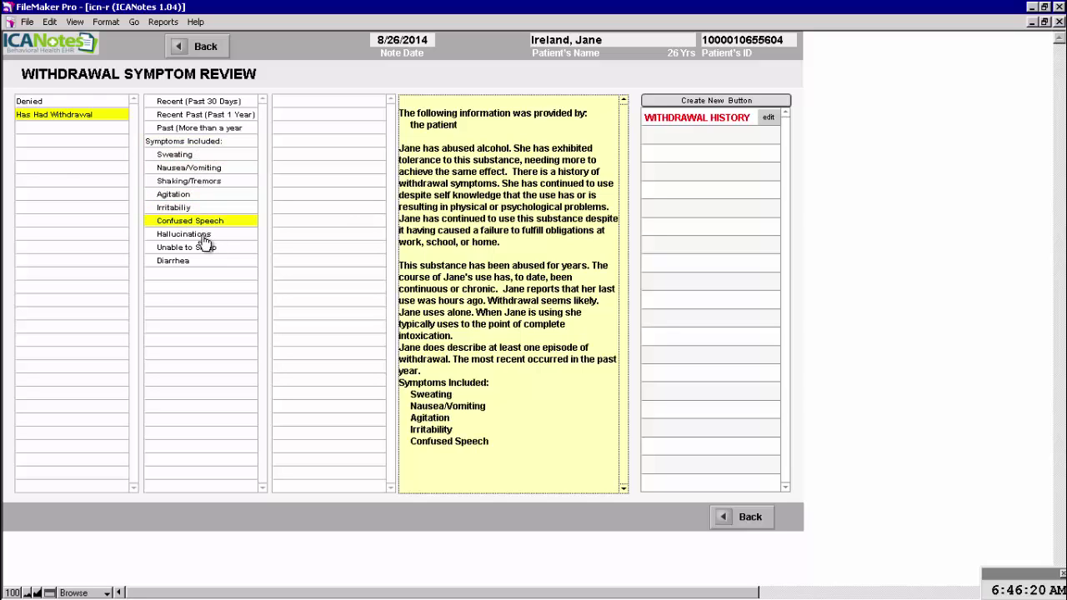
left_click(200, 235)
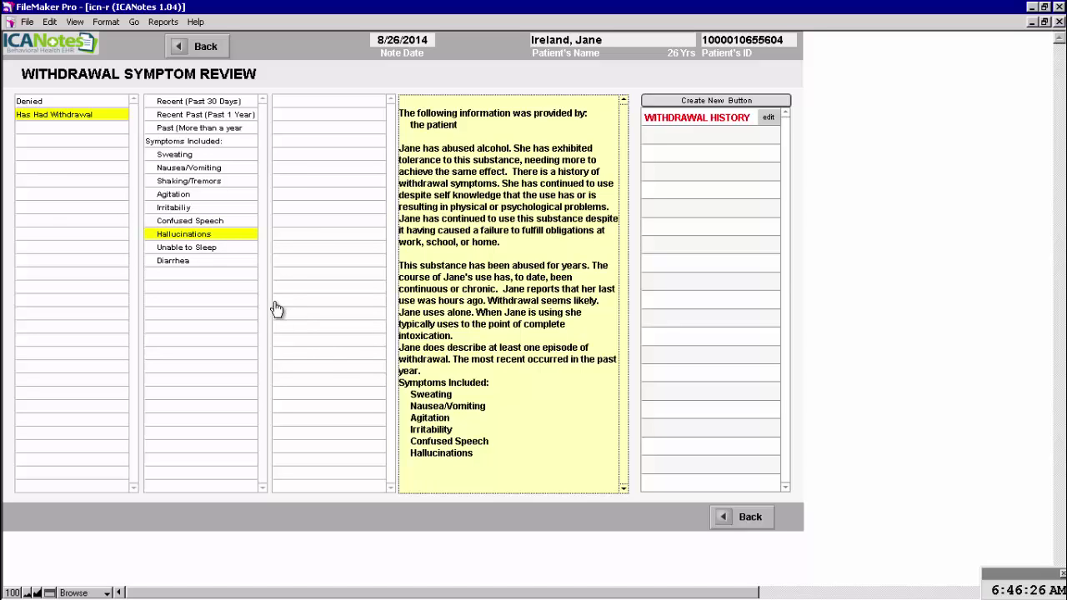
Step: Add the line "Withdrawal seizures" below Hallucinations in the note text and return to the Dimension 1 page
left_click(485, 457)
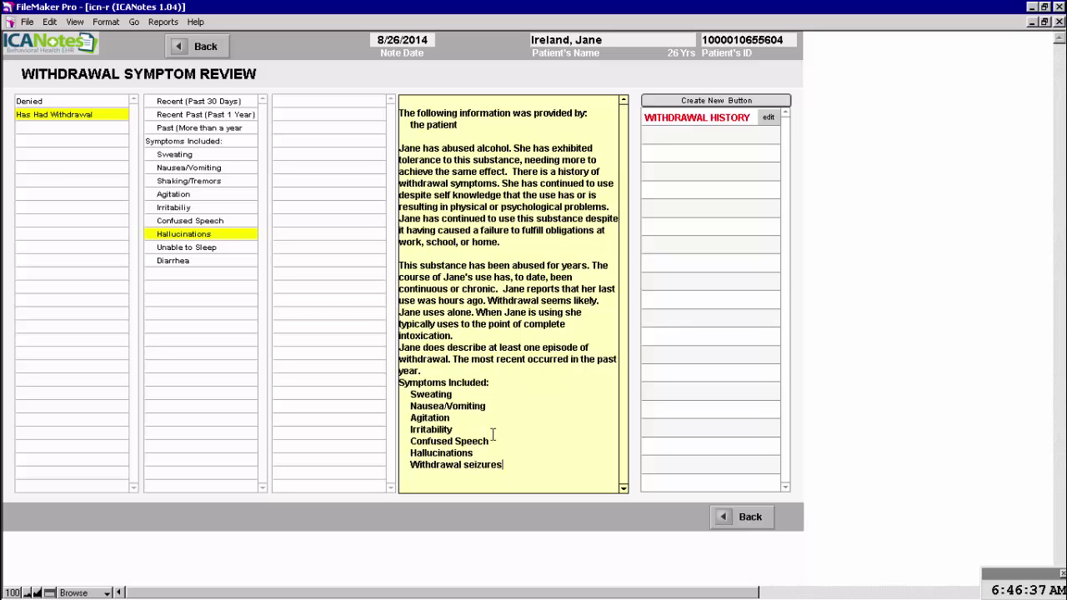
left_click(203, 46)
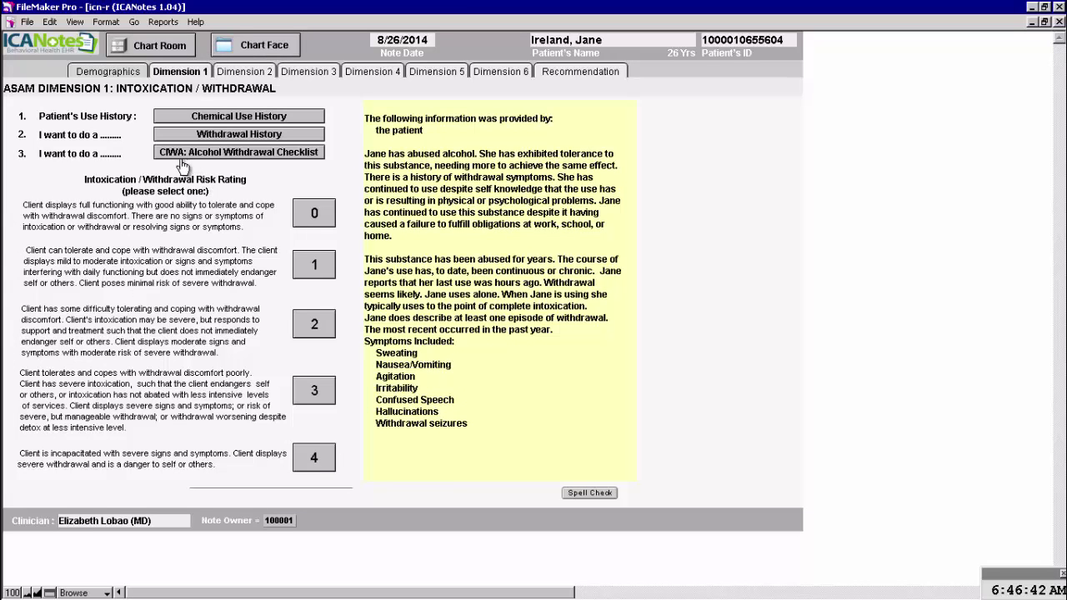
Step: Start a CIWA-Ar assessment from the alcohol withdrawal checklist and record blood pressure as 130 systolic and 60 diastolic
left_click(258, 153)
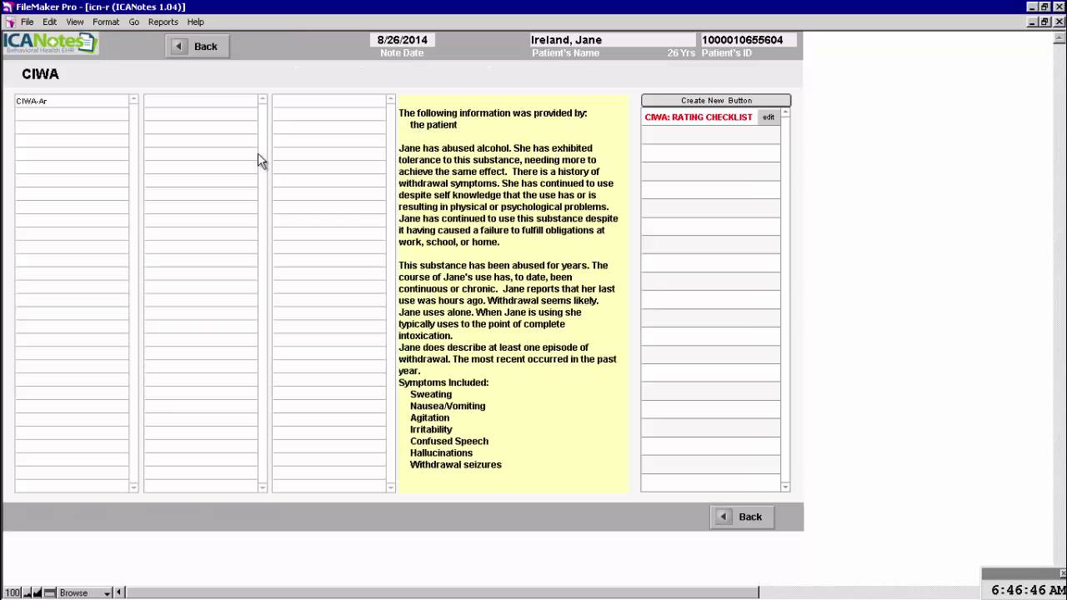
left_click(47, 109)
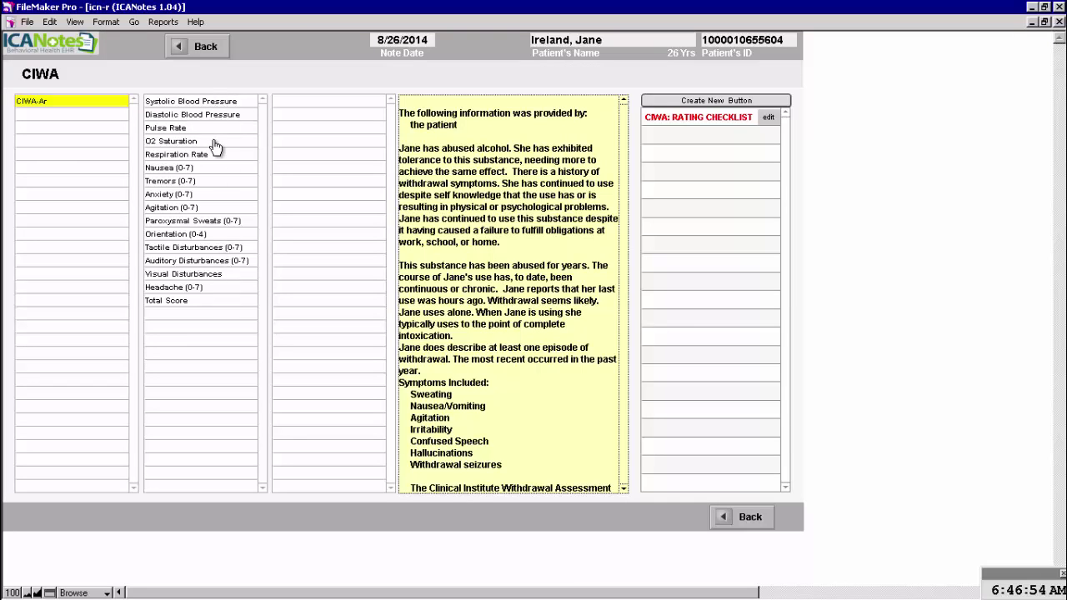
left_click(184, 101)
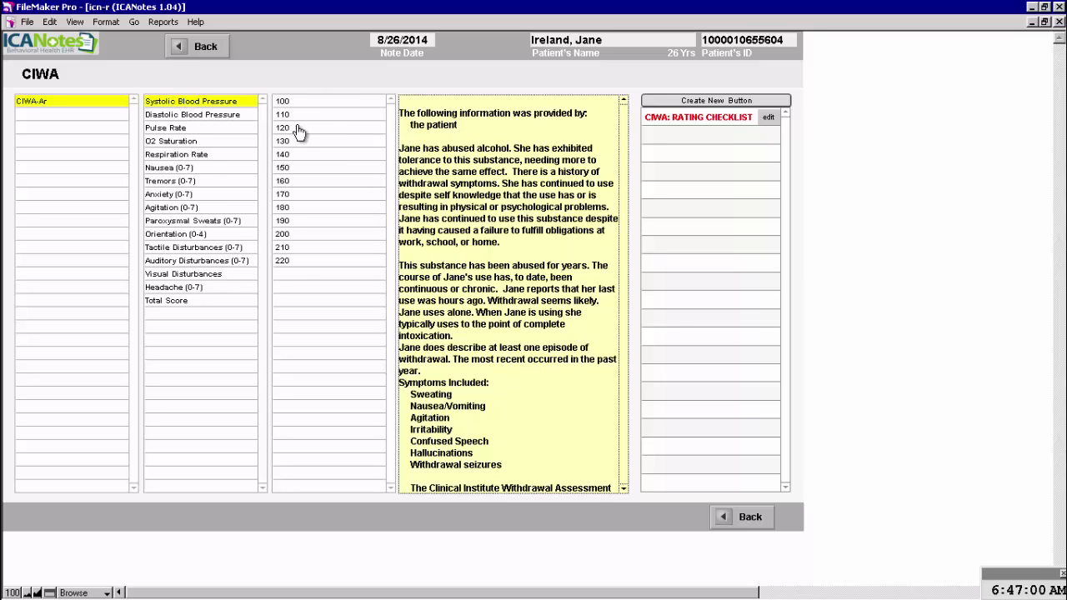
left_click(295, 142)
left_click(252, 115)
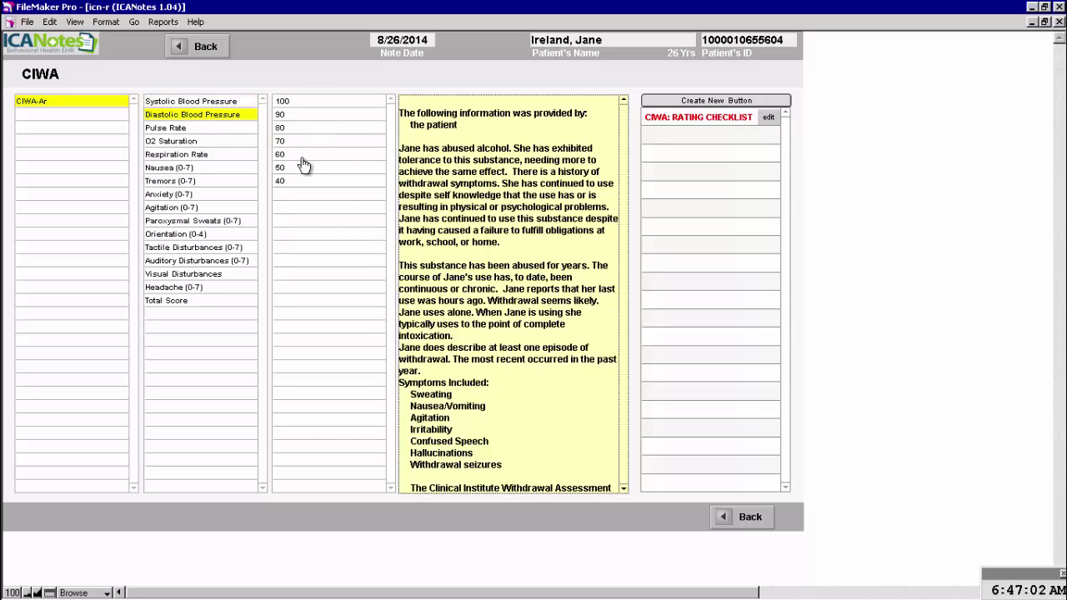
left_click(297, 156)
Step: Record the remaining CIWA-Ar vitals: pulse rate 100 / min, O2 saturation 99 and respiration rate 22 per minute
left_click(206, 129)
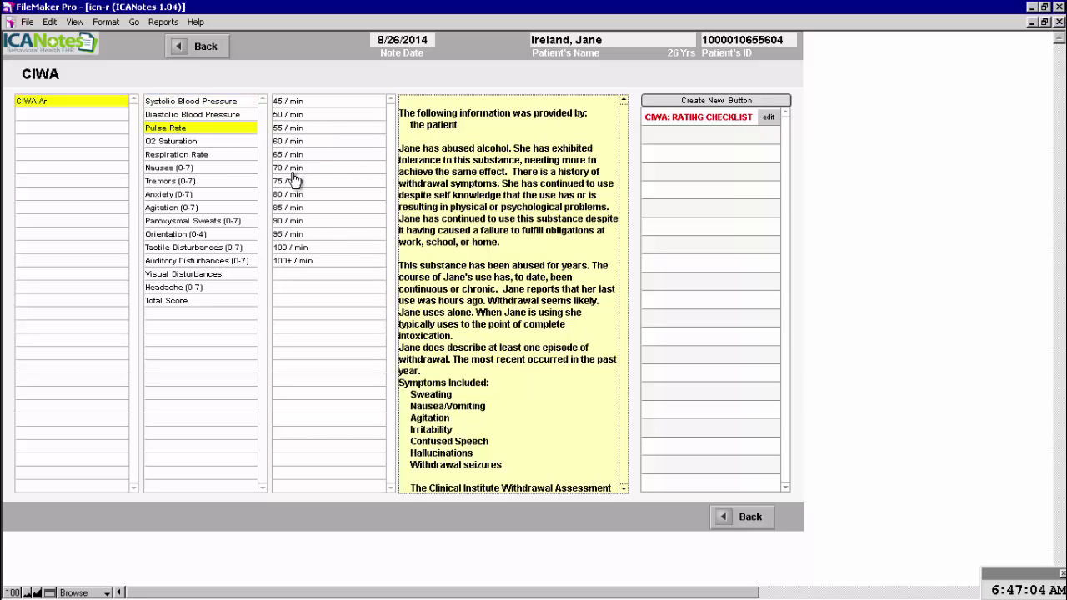
left_click(297, 251)
left_click(192, 141)
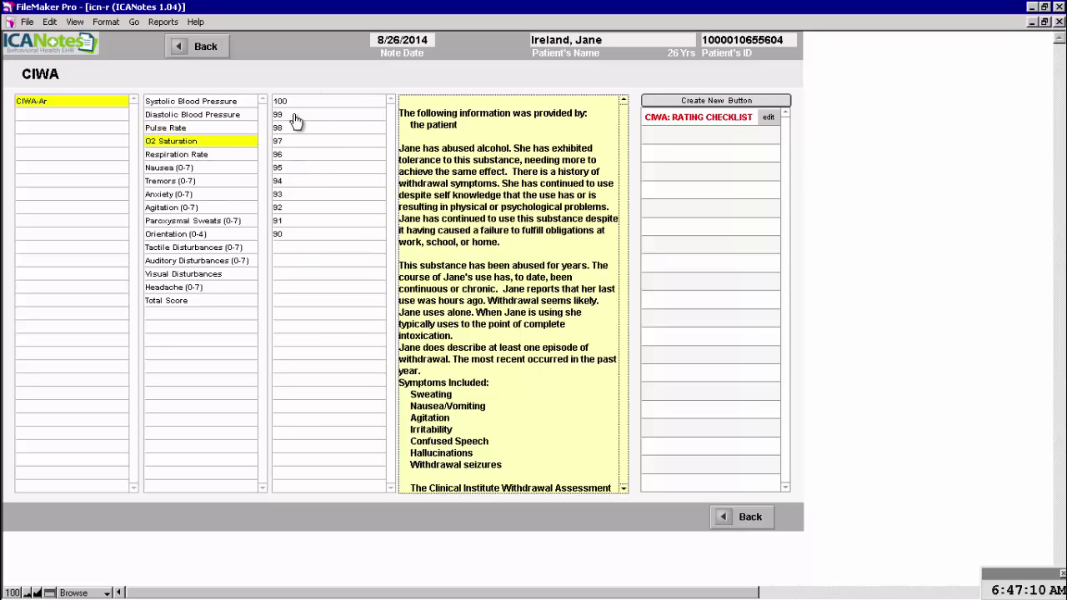
left_click(295, 116)
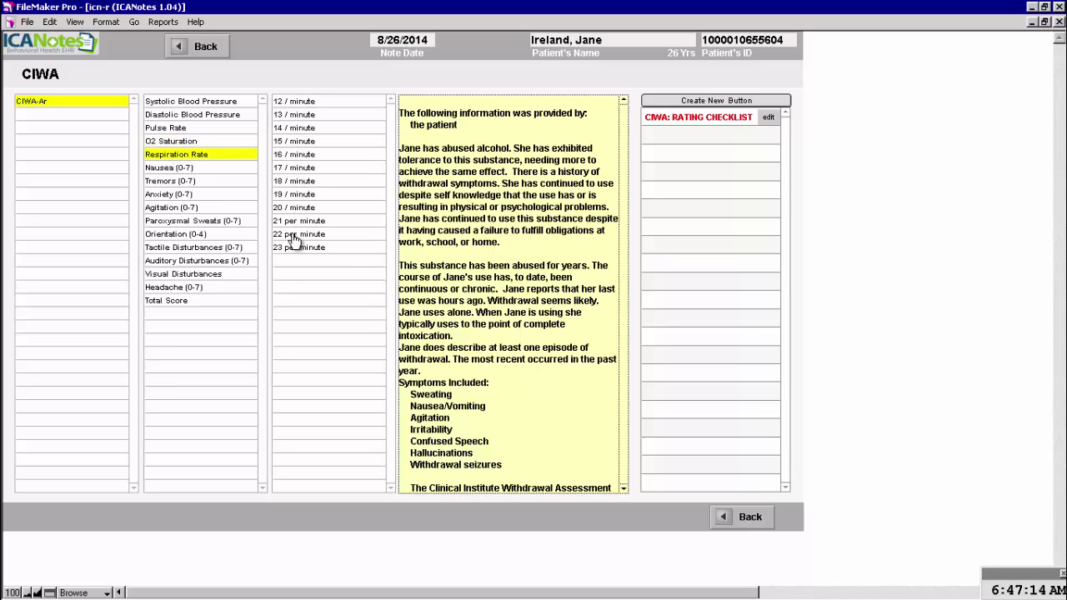
left_click(294, 239)
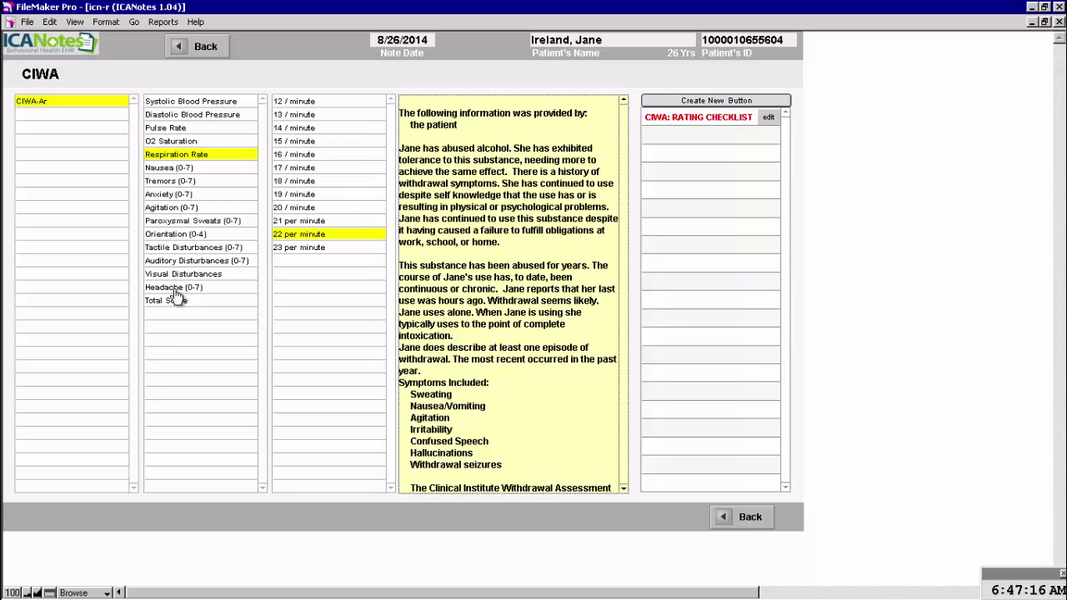
Step: Rate nausea as 4-Intermittent Nausea and tremors as 7-Severe, arms not extended in the CIWA-Ar checklist
left_click(184, 172)
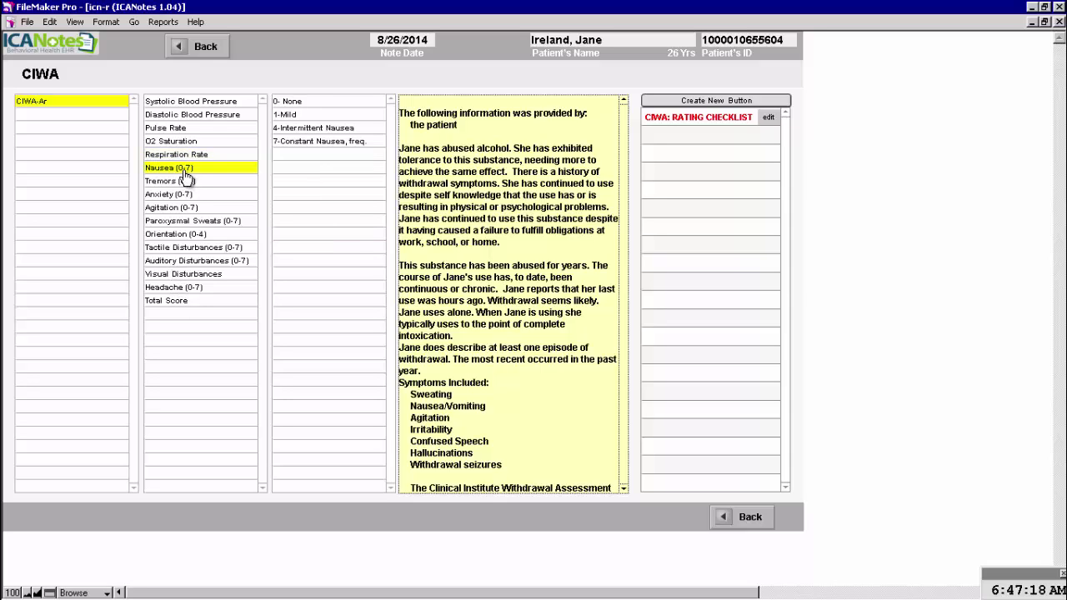
left_click(302, 130)
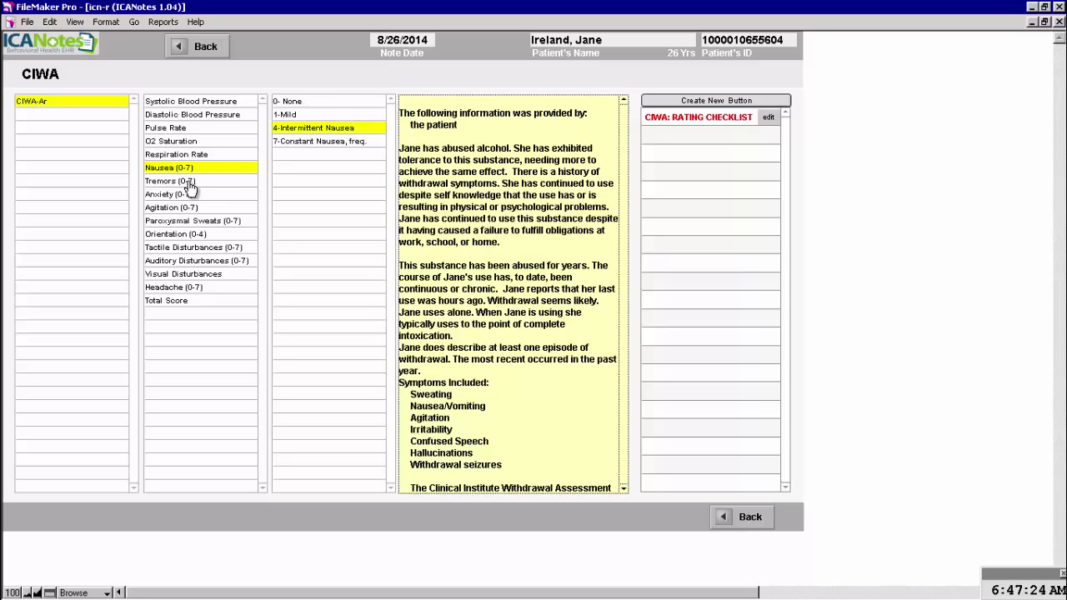
left_click(184, 182)
left_click(322, 142)
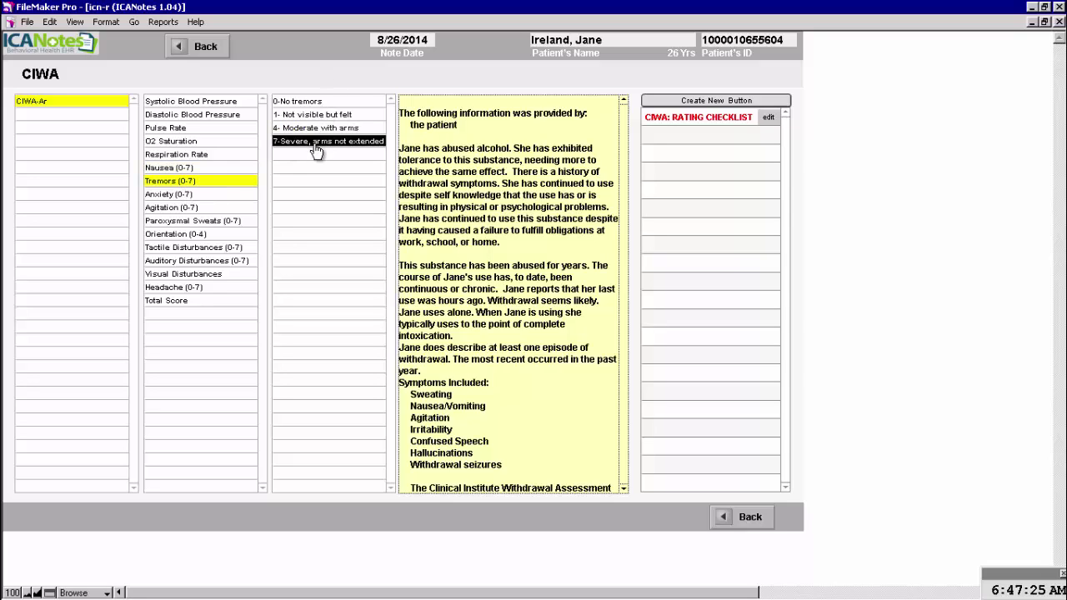
Step: Rate anxiety as 4, moderately anxious or guarded, and agitation as 7-Constant motion in the CIWA-Ar checklist
left_click(185, 194)
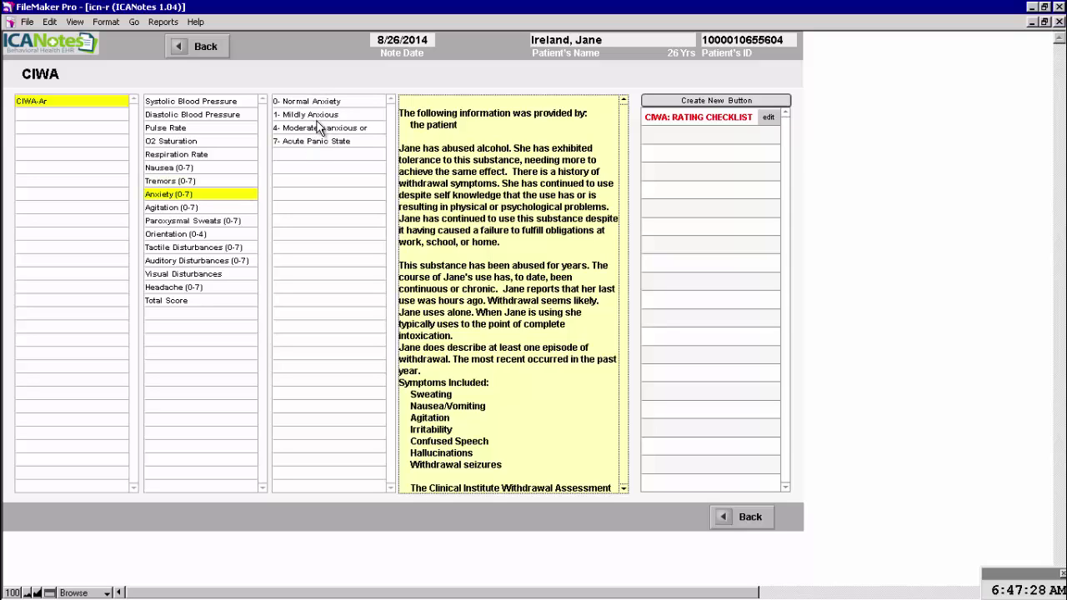
left_click(320, 128)
left_click(166, 208)
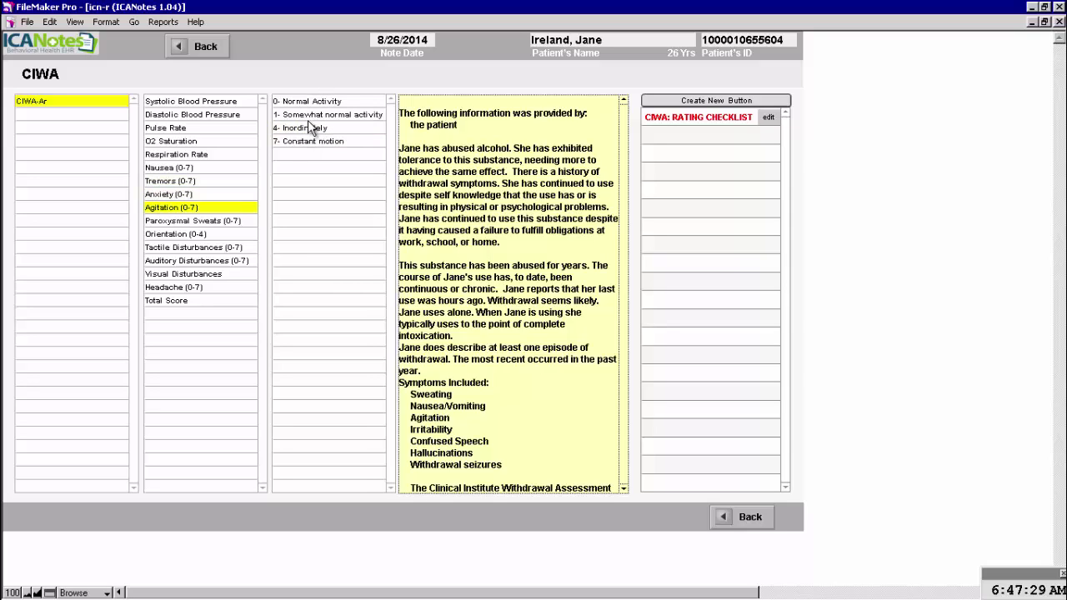
left_click(306, 143)
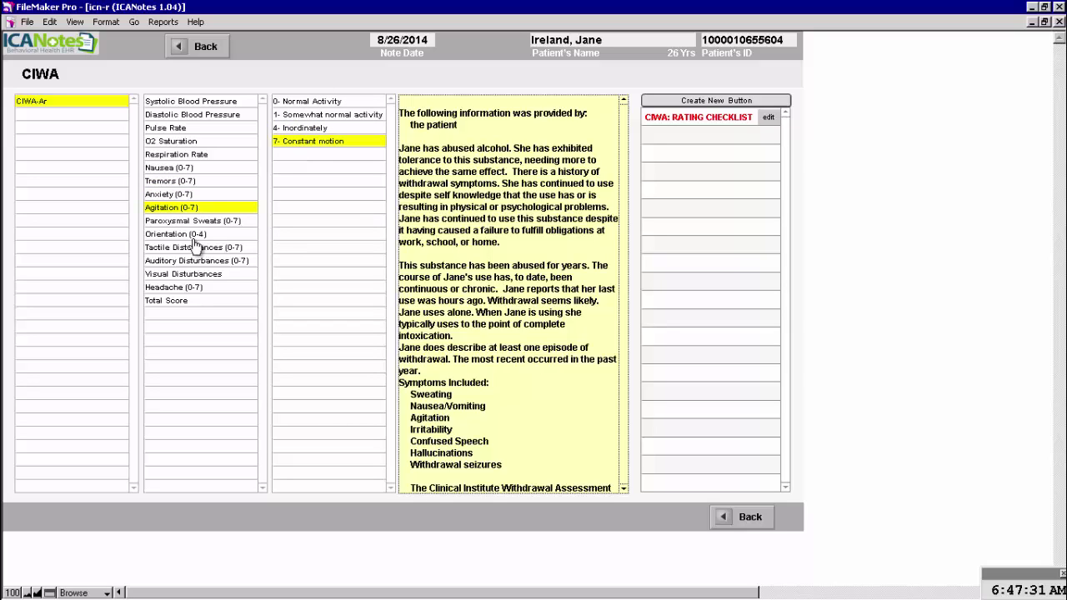
Step: Rate paroxysmal sweats as 4-Moderate and auditory disturbances as 5-Severe audit. hallucin., and return to the Dimension 1 page
left_click(178, 222)
left_click(307, 129)
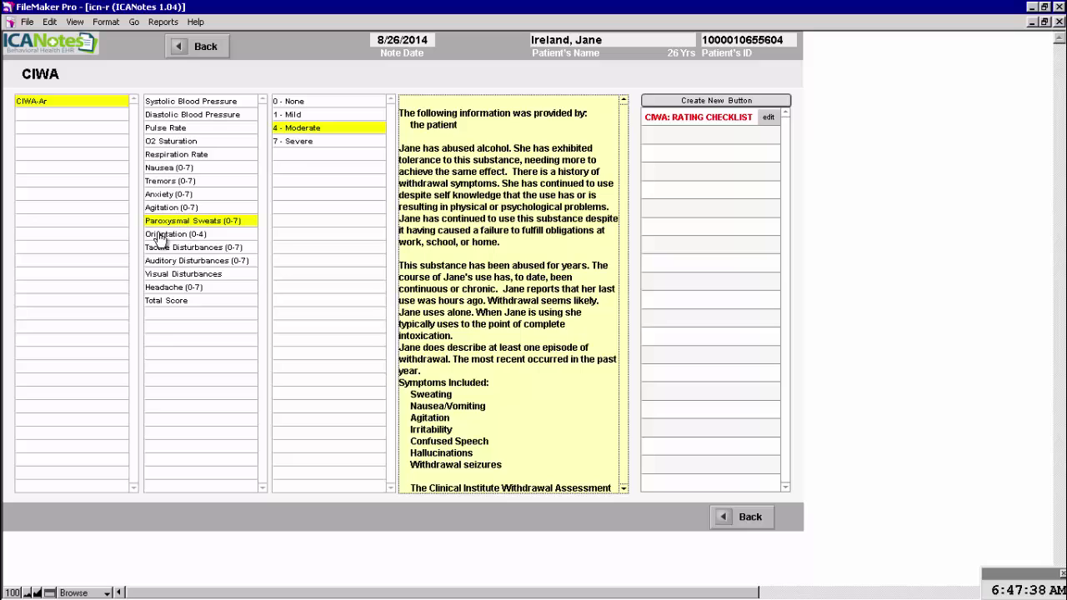
left_click(221, 263)
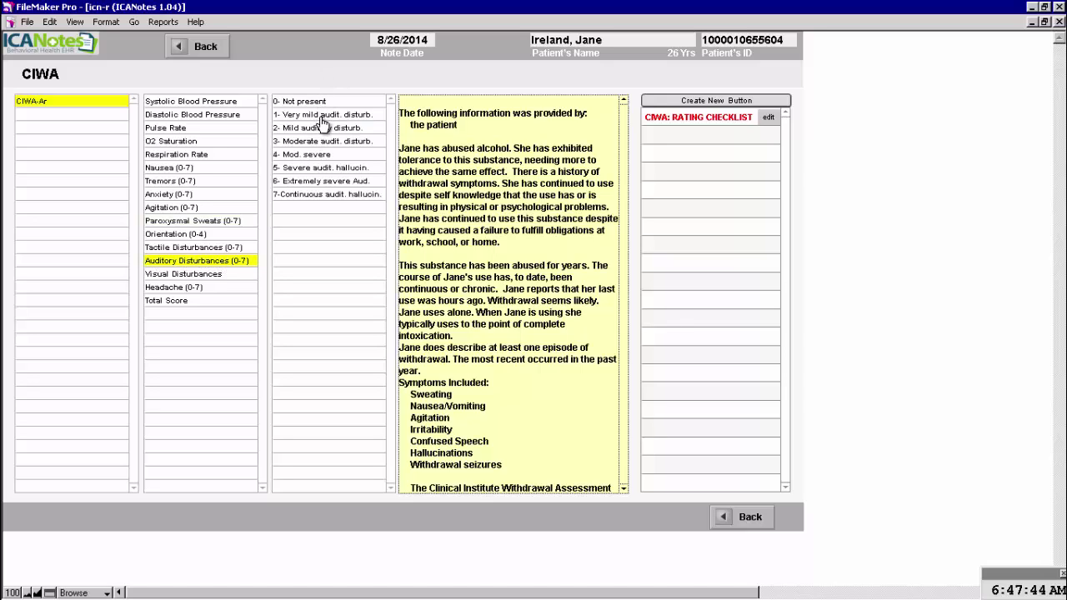
left_click(330, 169)
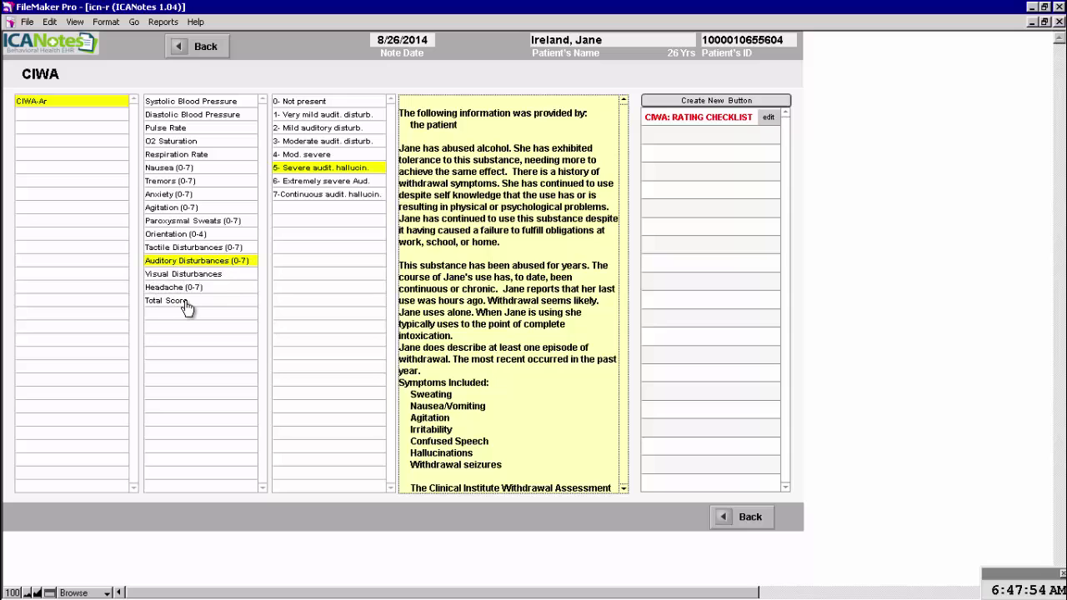
left_click(214, 52)
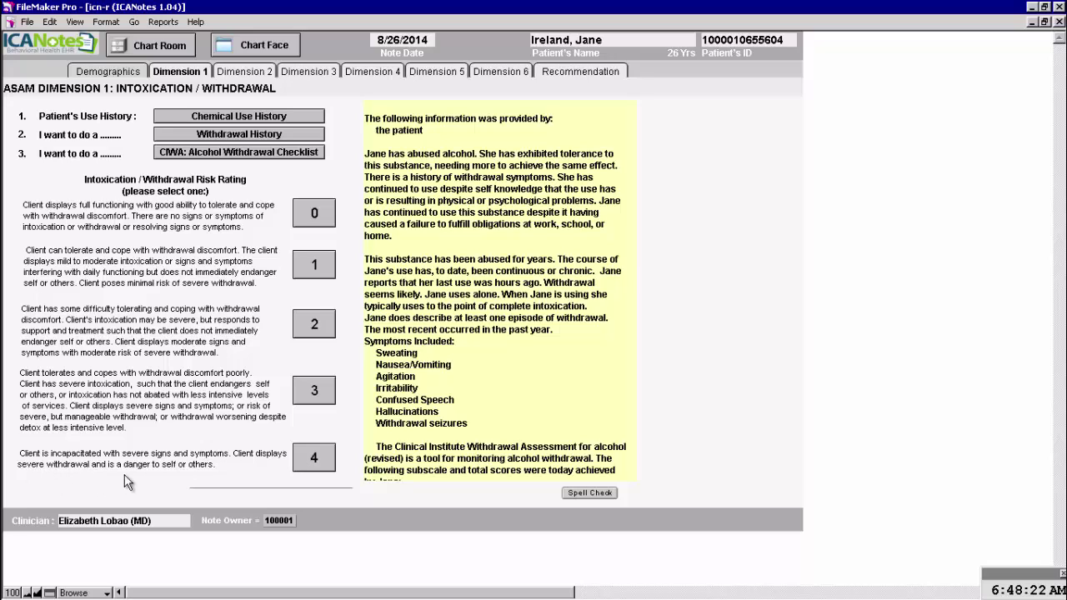
Step: Assign an Intoxication / Withdrawal risk rating of 4 in Dimension 1 and a biomedical conditions rating of 3 in Dimension 2
left_click(313, 463)
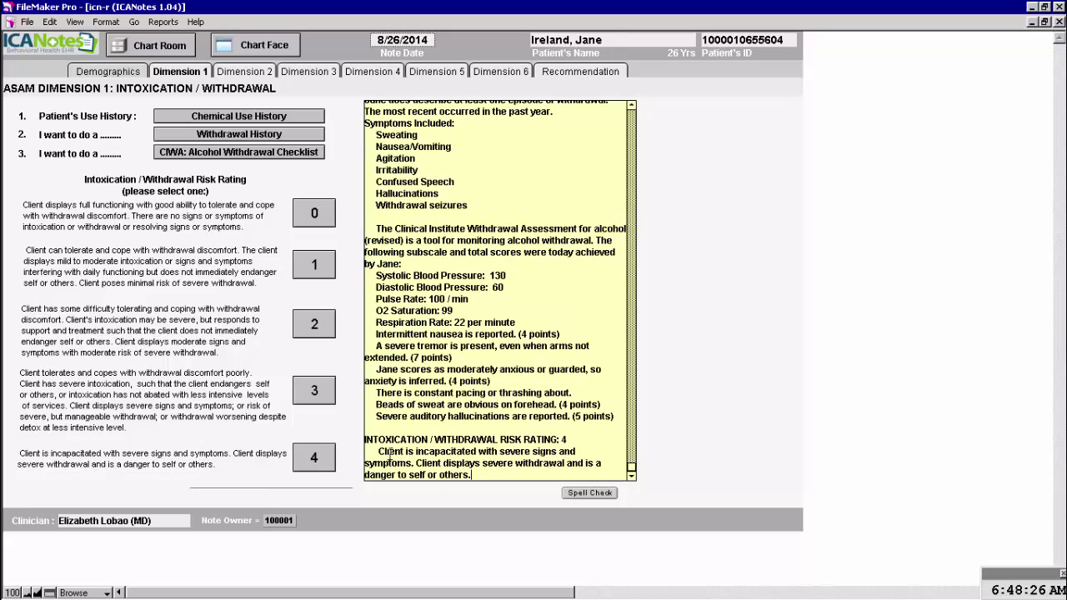
left_click_drag(380, 455, 401, 492)
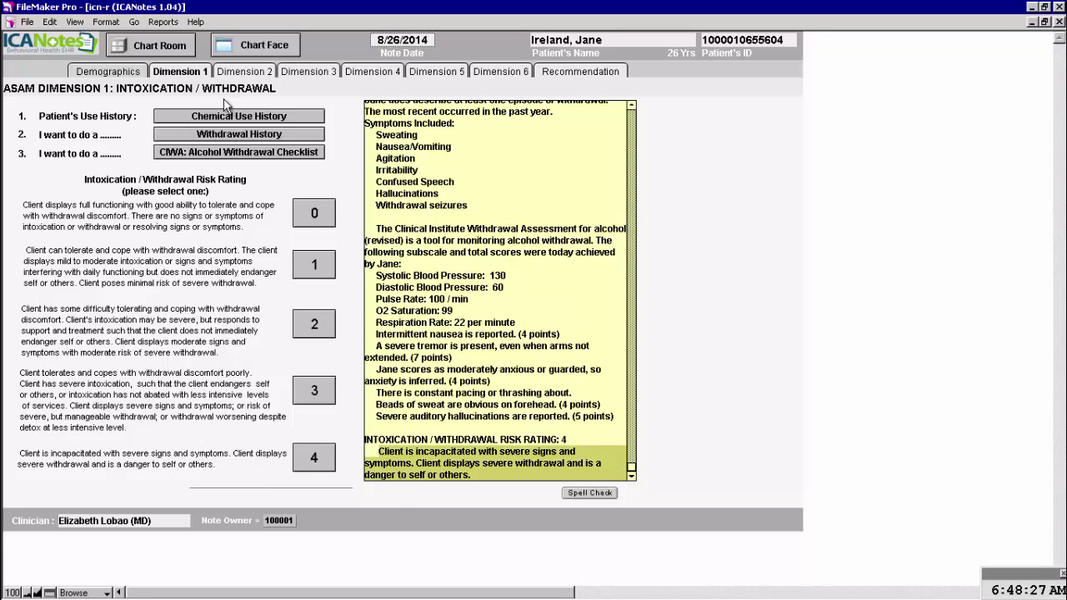
left_click(241, 74)
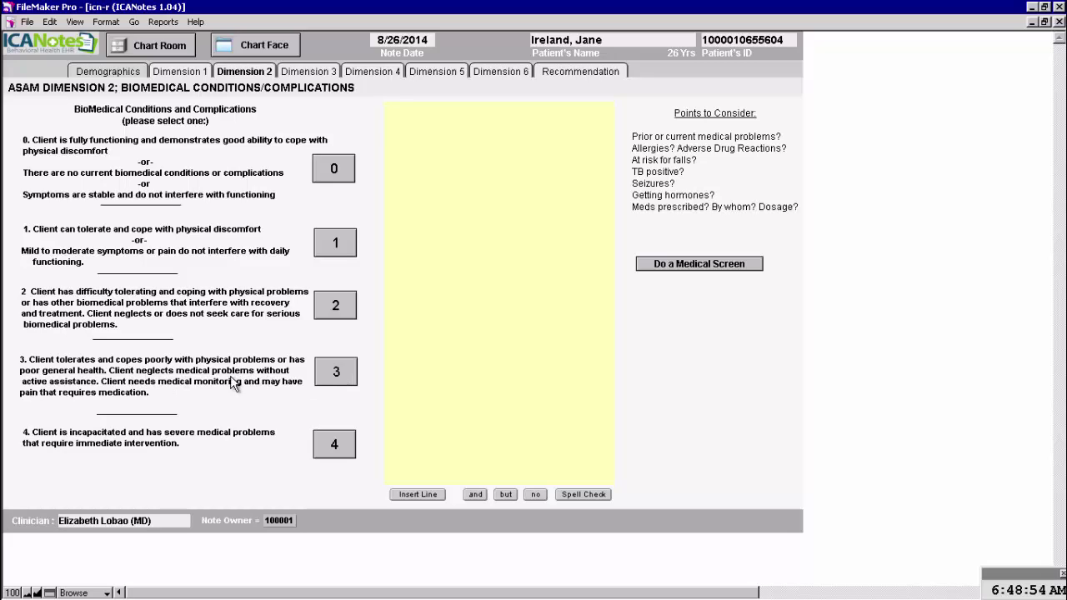
left_click(338, 371)
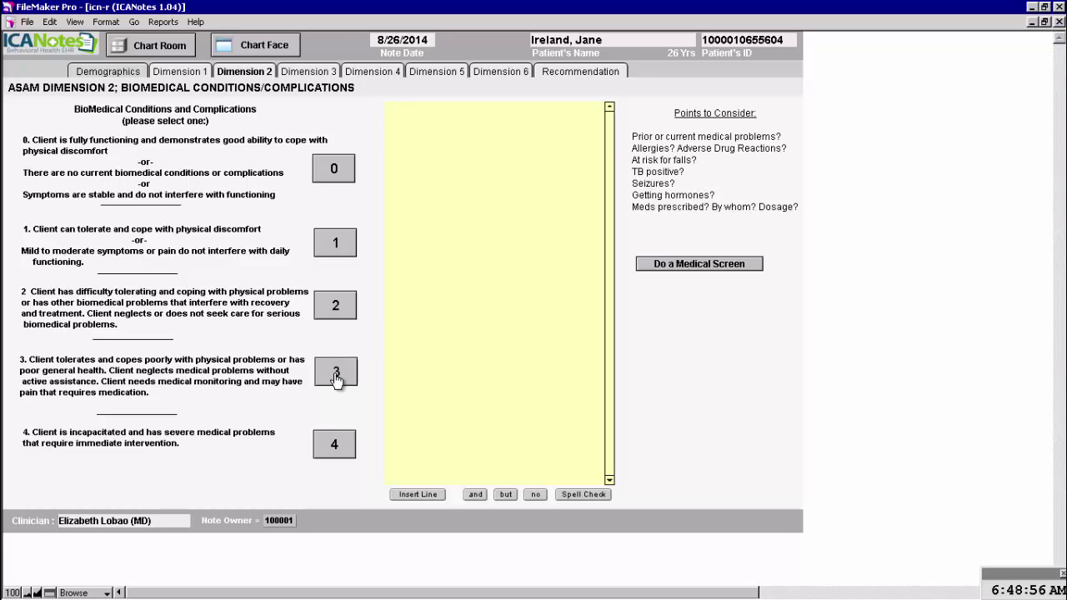
Step: Start the Global Appraisal of Individual Needs in Dimension 3 and record both Depressed and Sleep Difficulty as Within Month
left_click(323, 77)
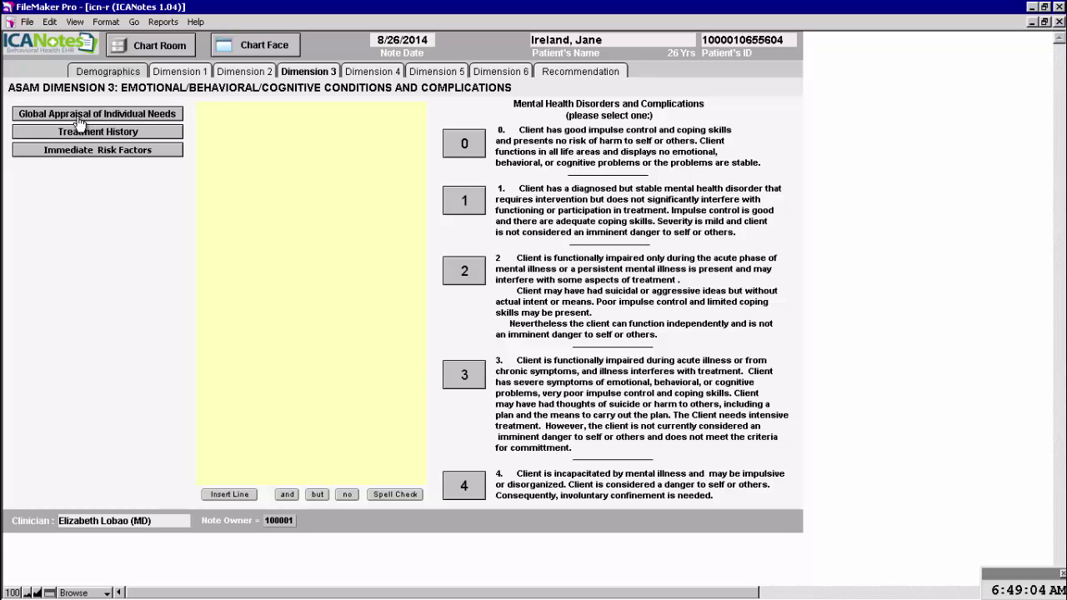
left_click(114, 119)
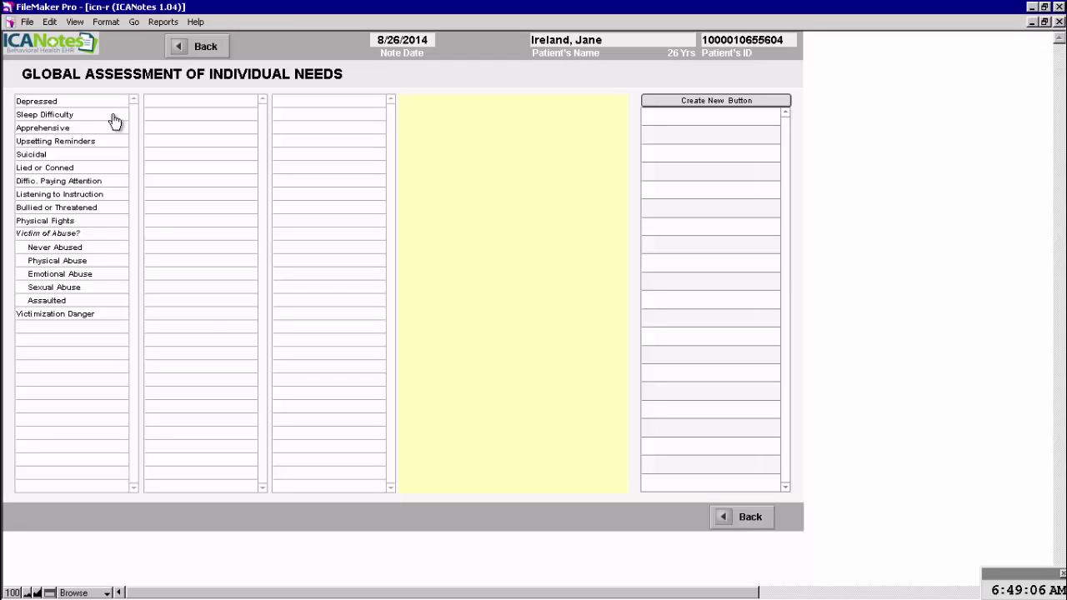
left_click(54, 103)
left_click(50, 102)
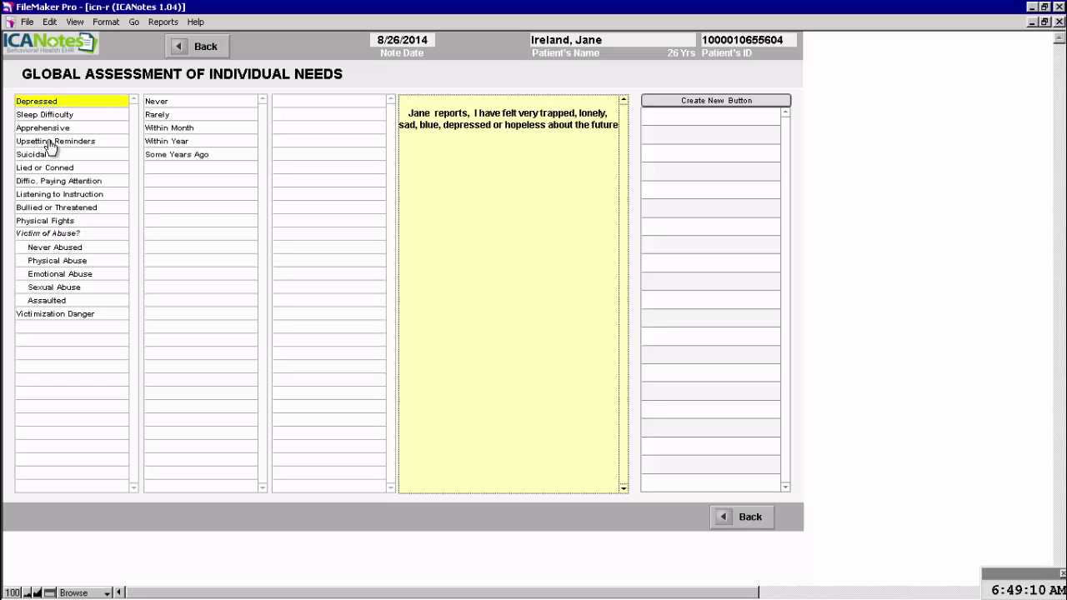
left_click(179, 128)
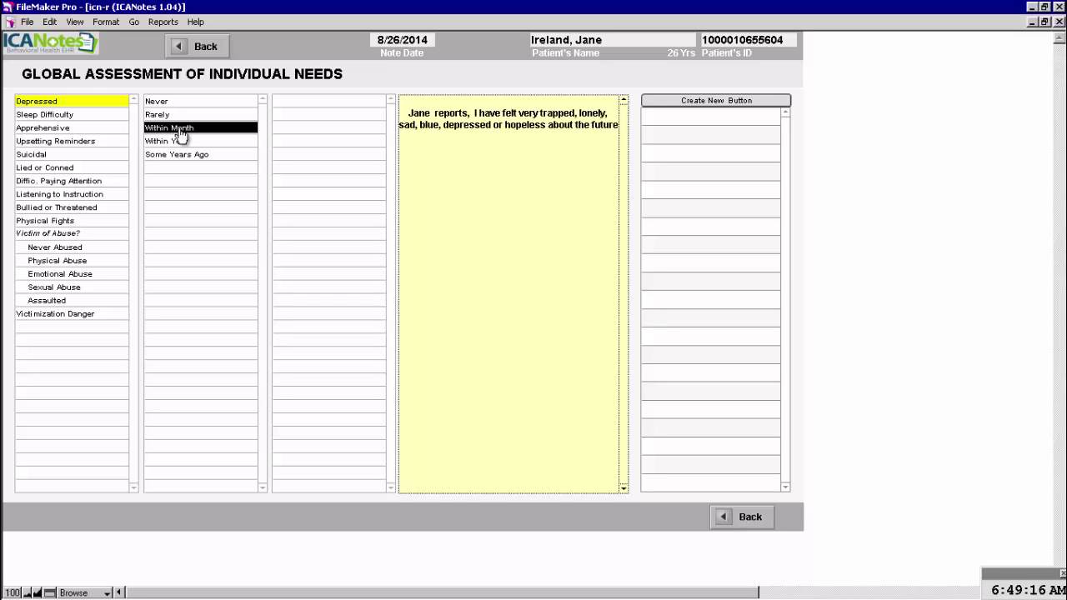
left_click(39, 116)
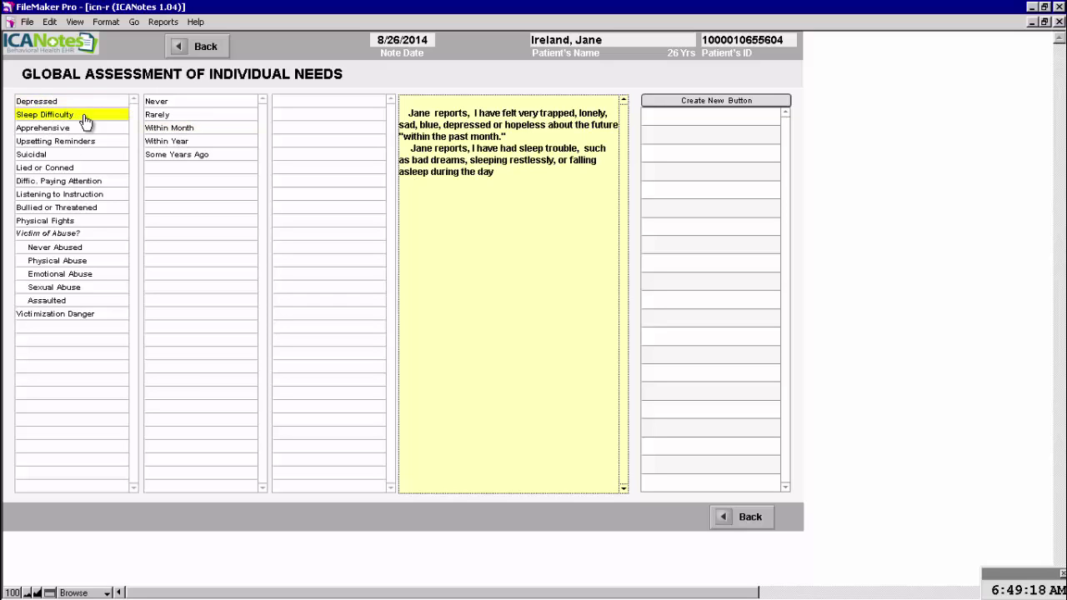
left_click(174, 130)
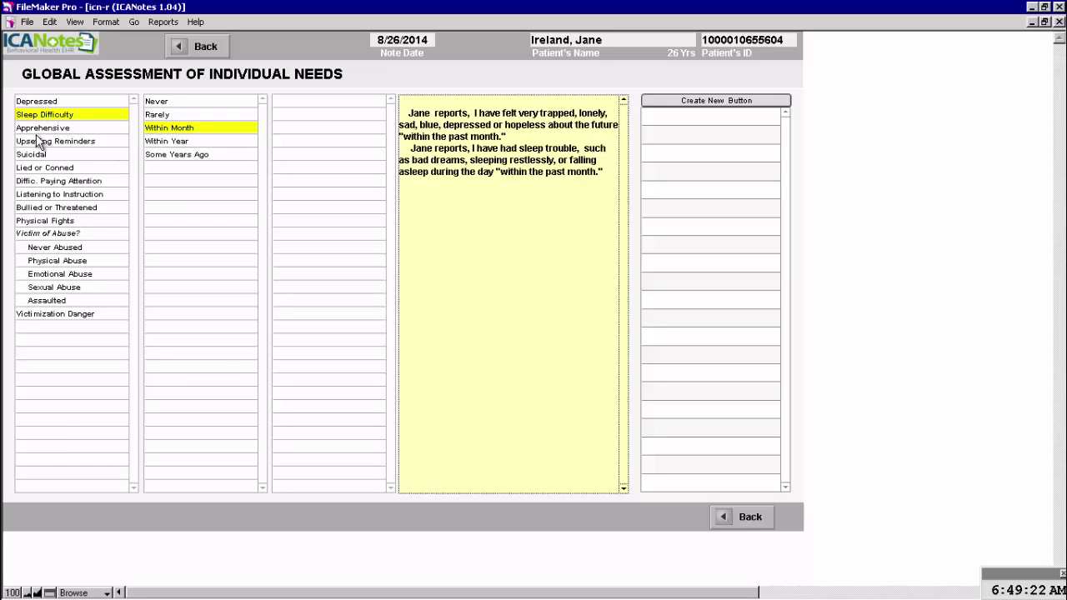
Step: Record Lied or Conned as Within Year and difficulty paying attention as Within Month in the individual needs assessment
left_click(42, 171)
left_click(169, 142)
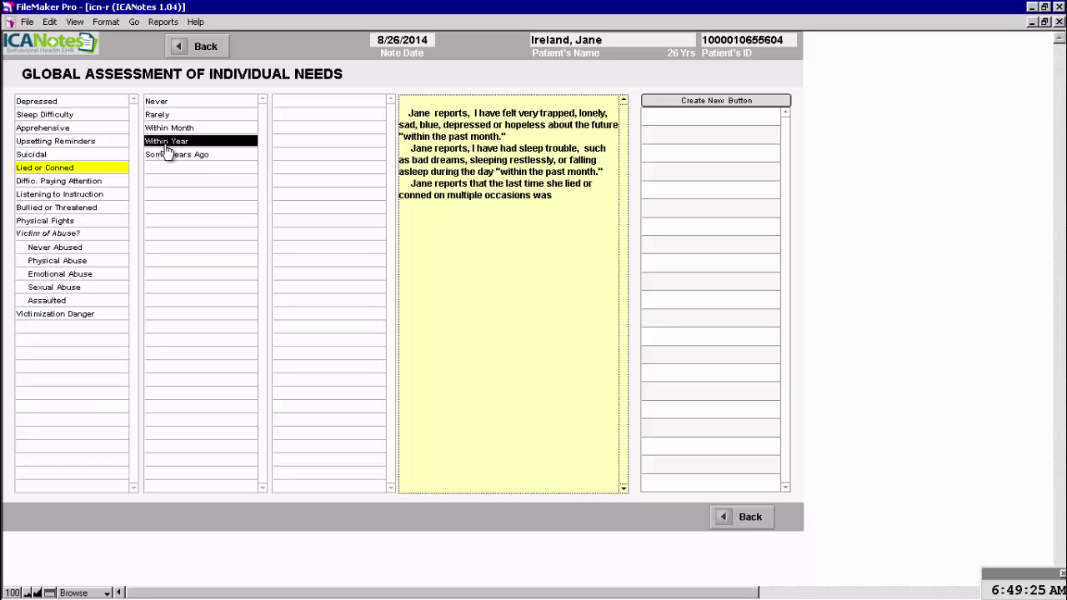
left_click(66, 184)
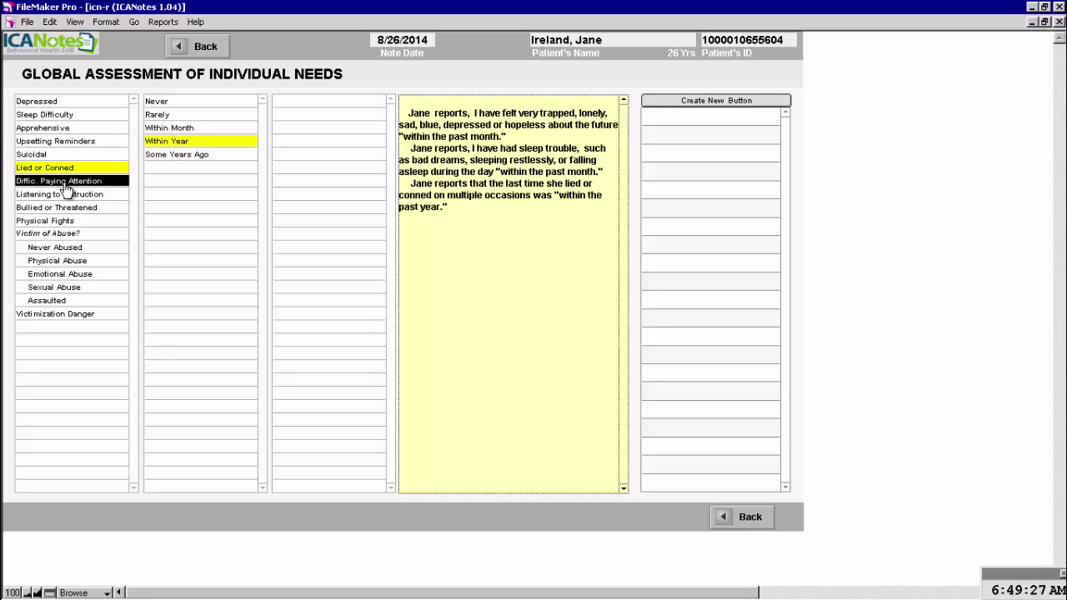
left_click(171, 130)
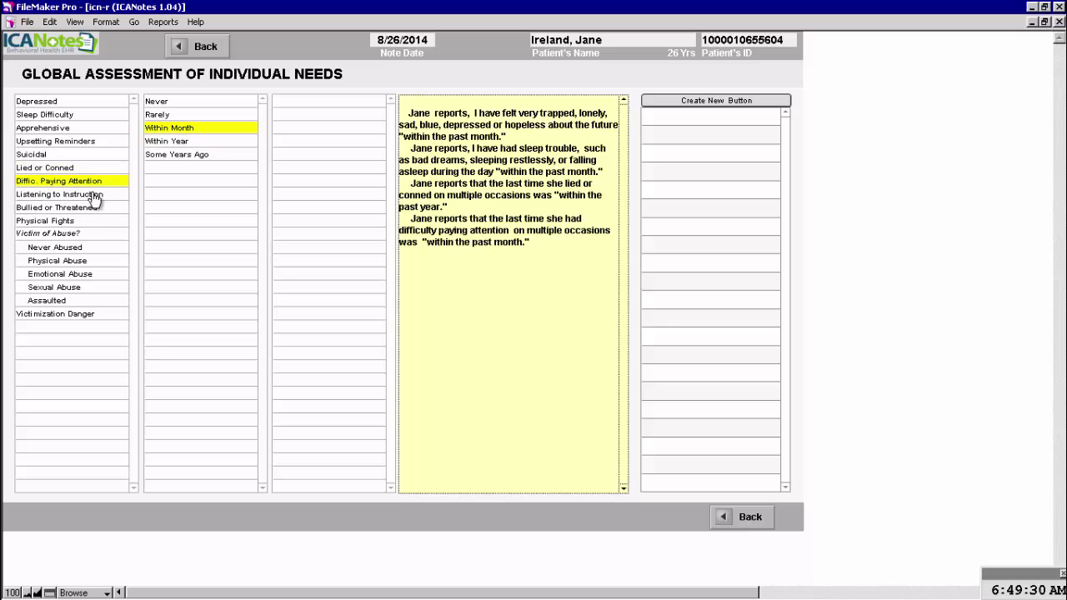
Step: Record Bullied or Threatened as Rarely and victim of abuse as Never Abused, and return to the Dimension 3 page
left_click(75, 209)
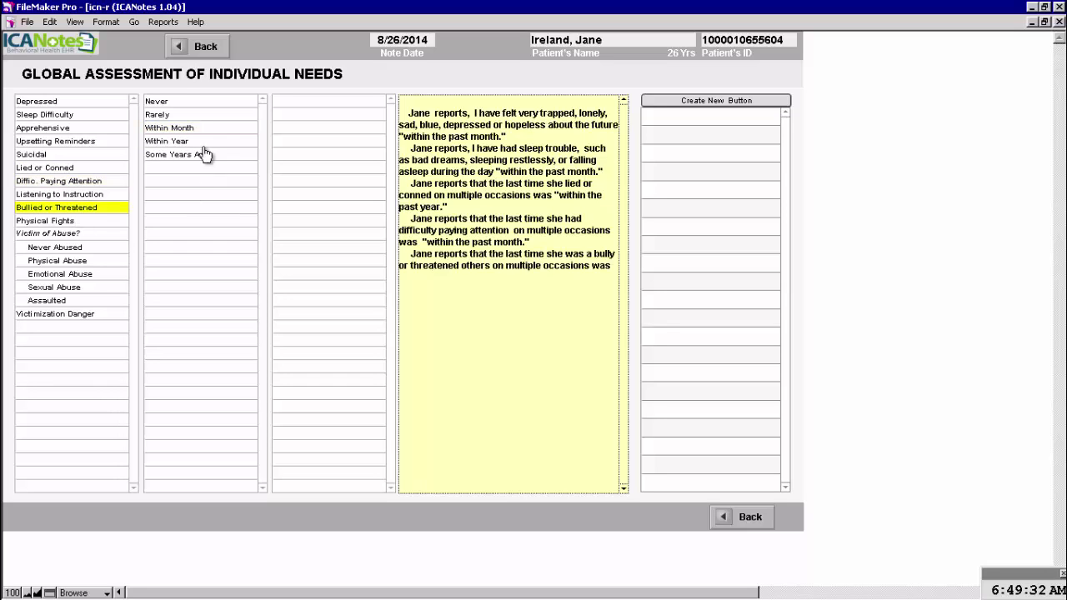
left_click(173, 115)
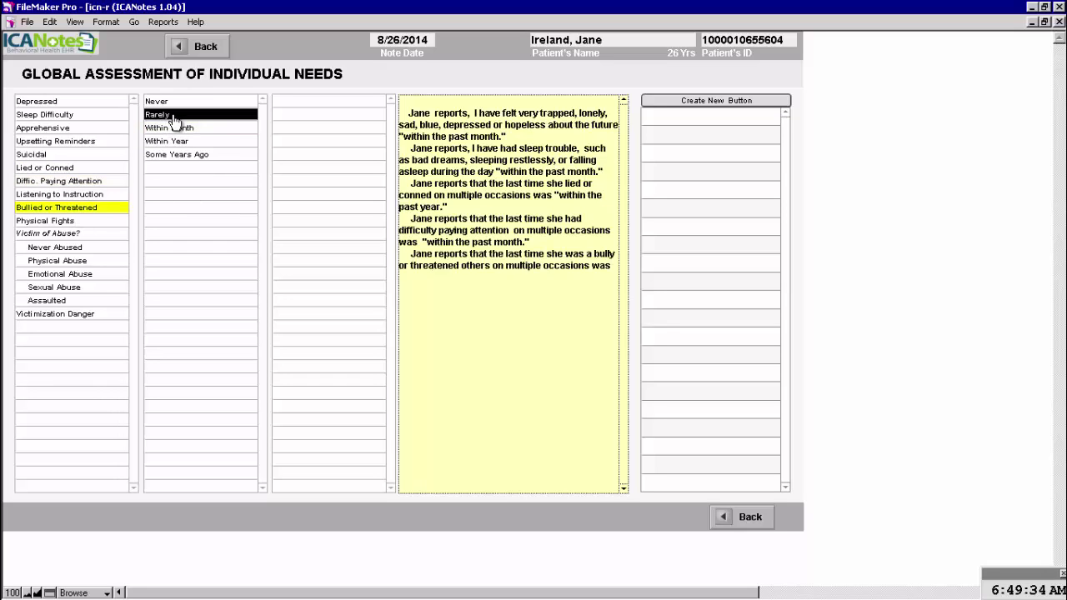
left_click(83, 236)
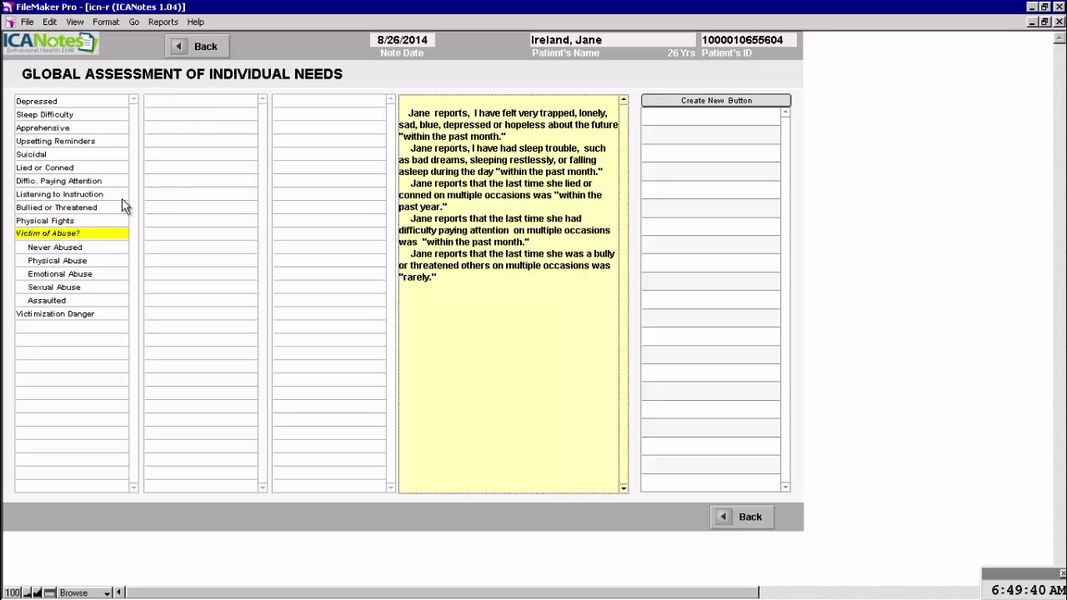
left_click(75, 248)
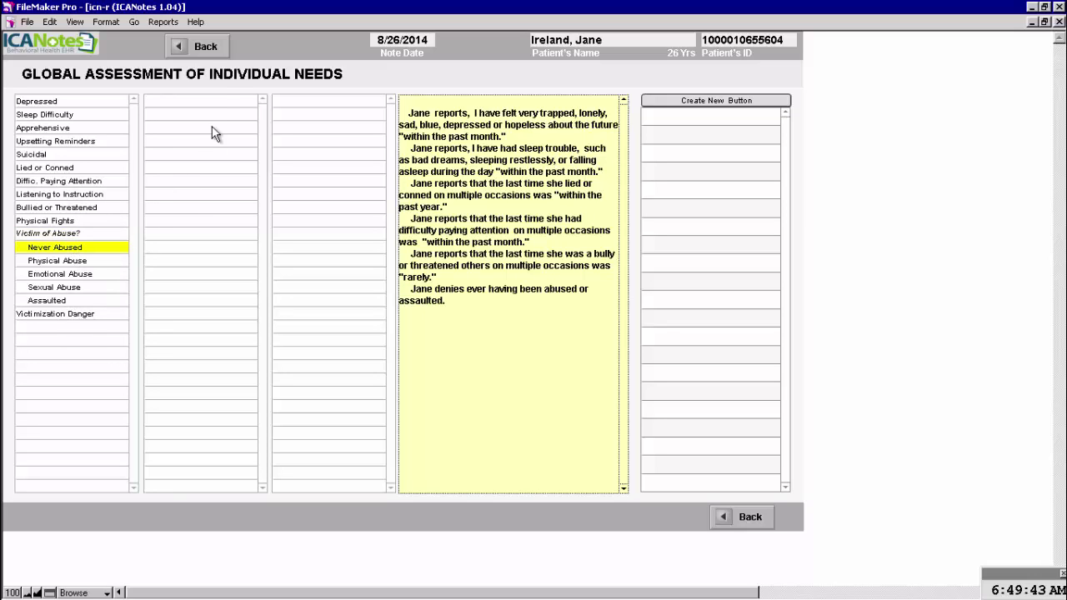
left_click(206, 49)
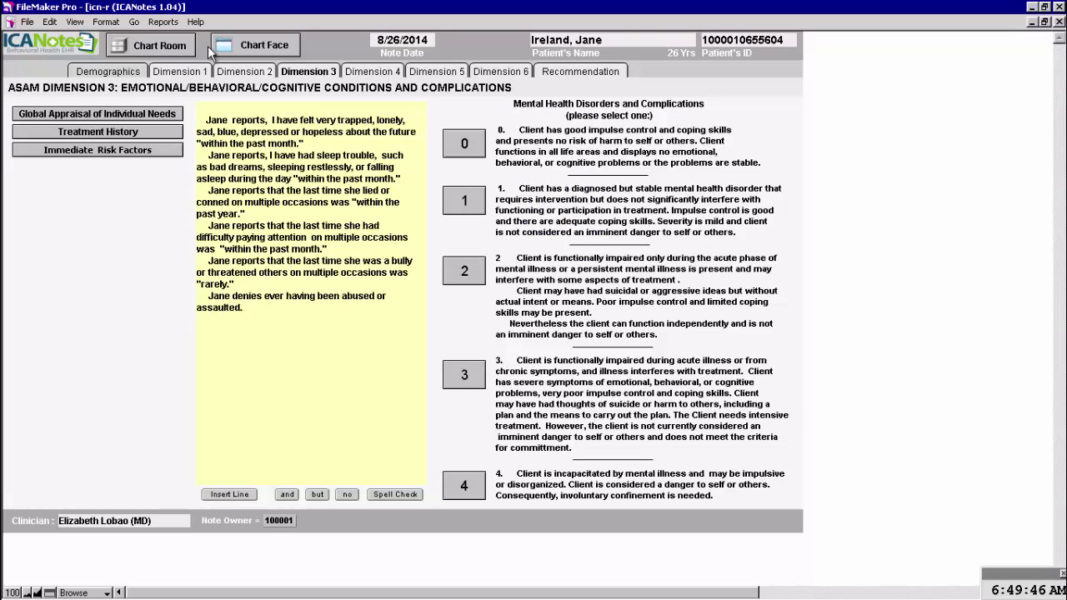
Step: In the treatment history, record Physician as the prior care setting and insert the physician's name in parentheses after "physician"
left_click(88, 135)
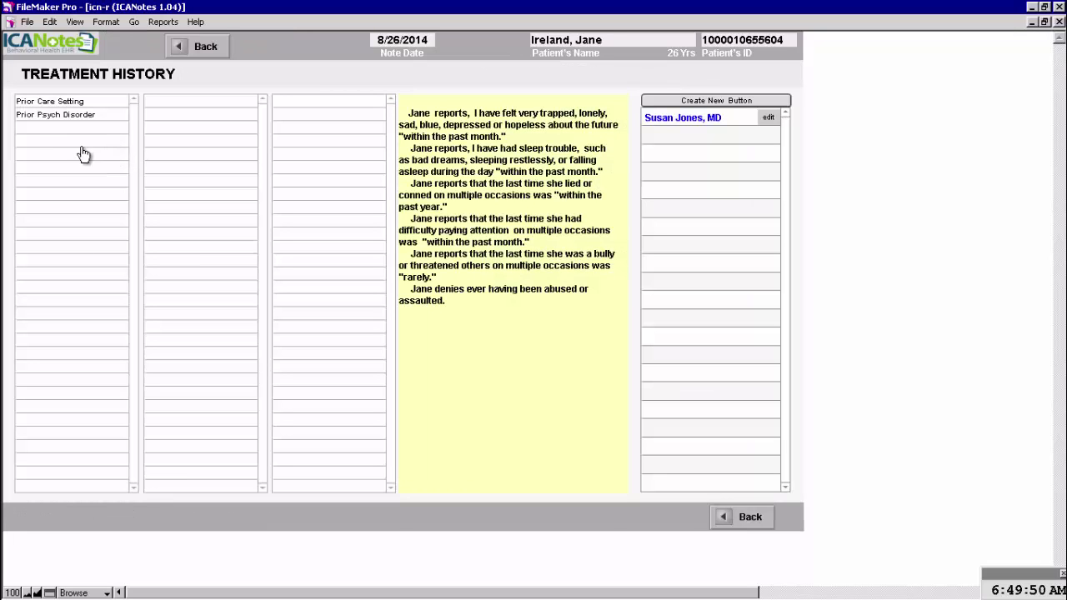
left_click(87, 103)
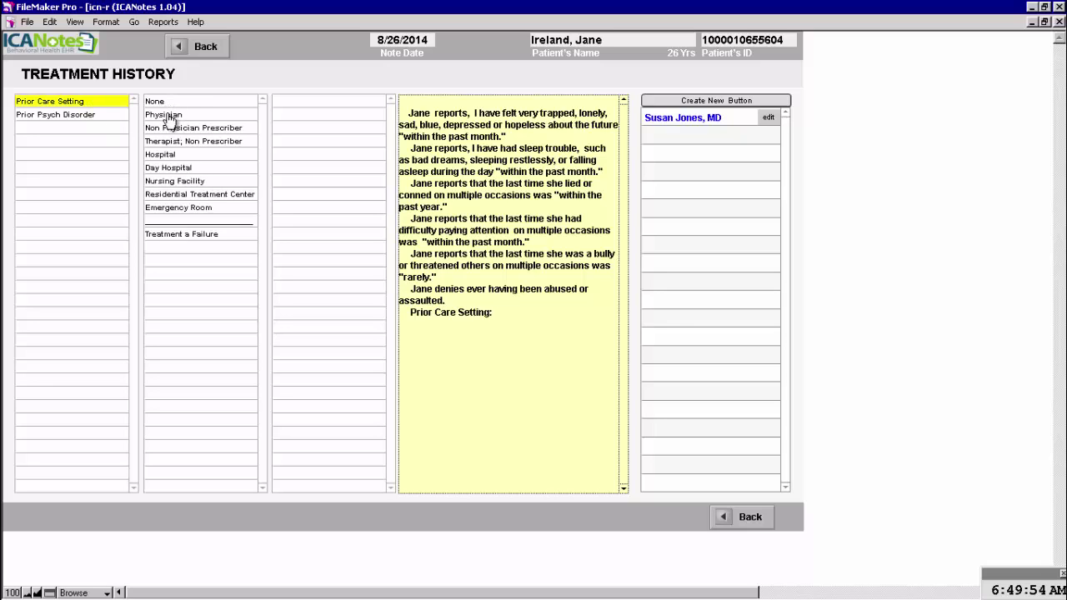
left_click(169, 117)
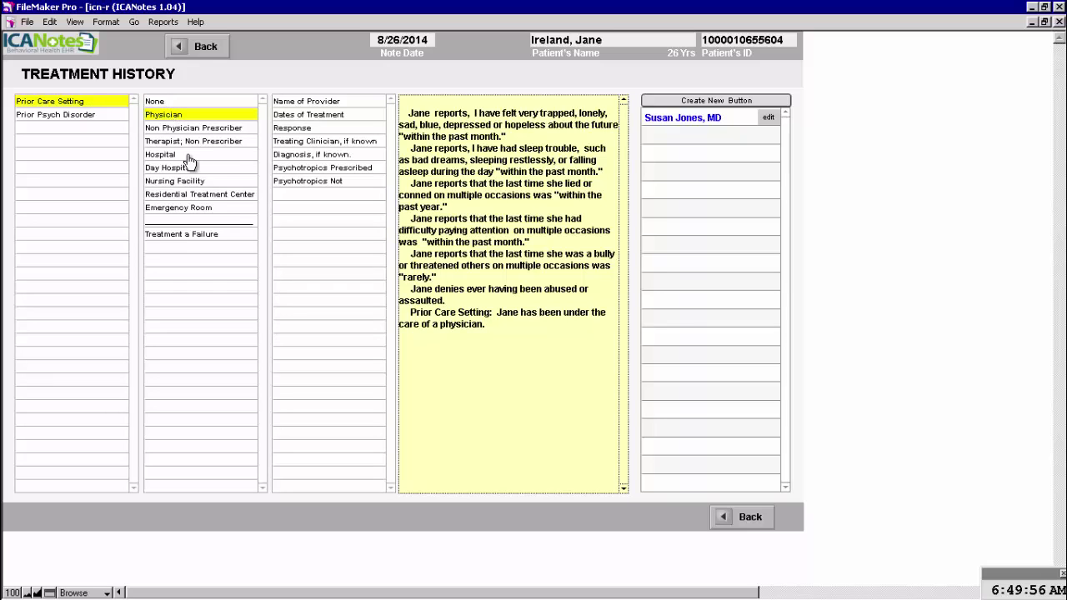
left_click(492, 328)
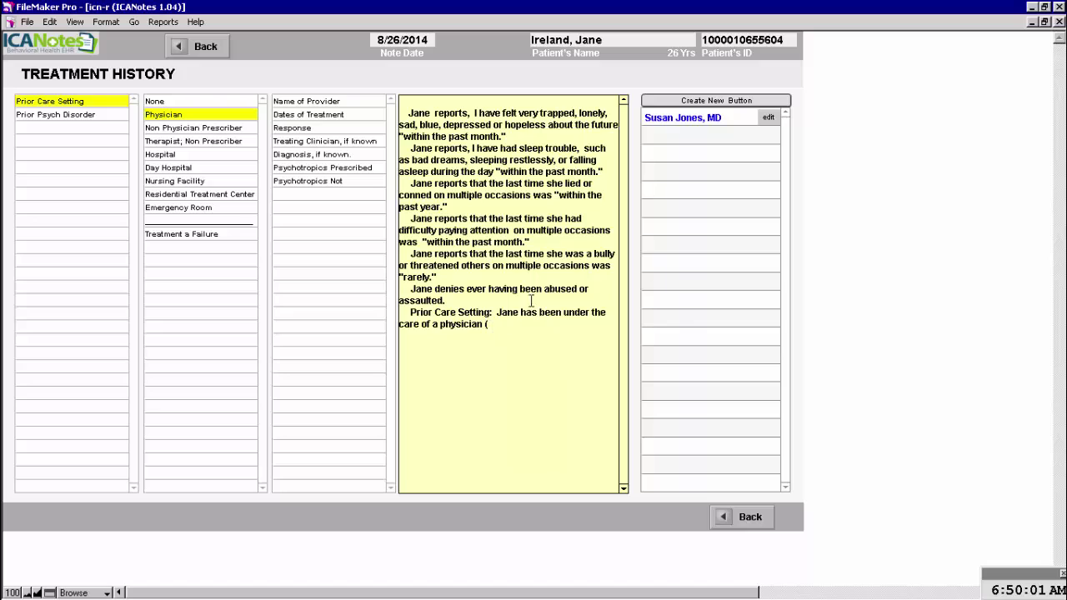
left_click(686, 123)
Step: Record the prior treatment as a failure, with Non Compliance and Deterioration of Functioning as the reasons
left_click(218, 240)
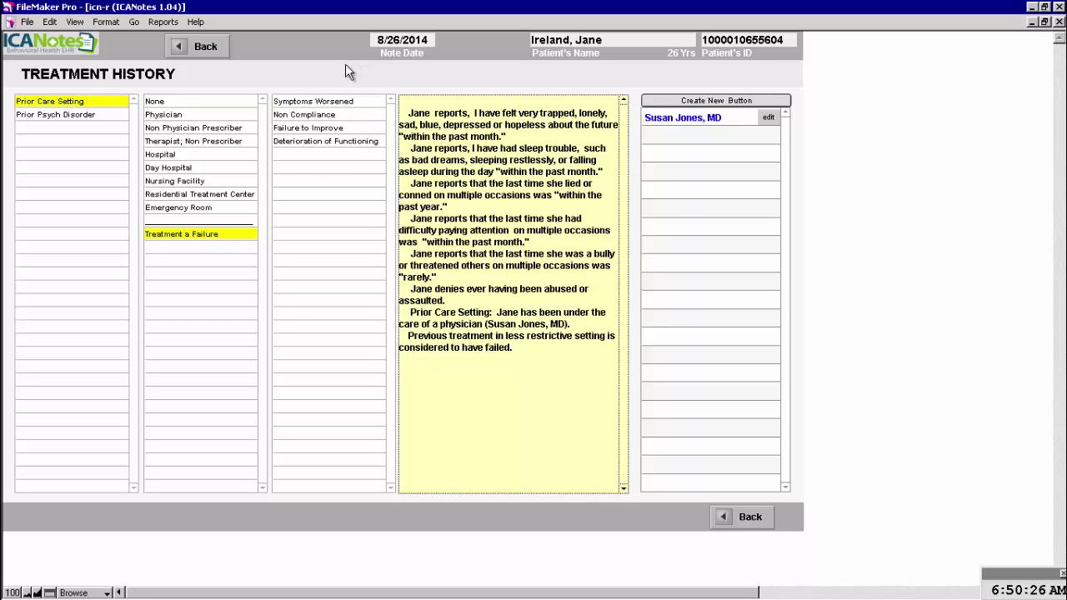
left_click(335, 115)
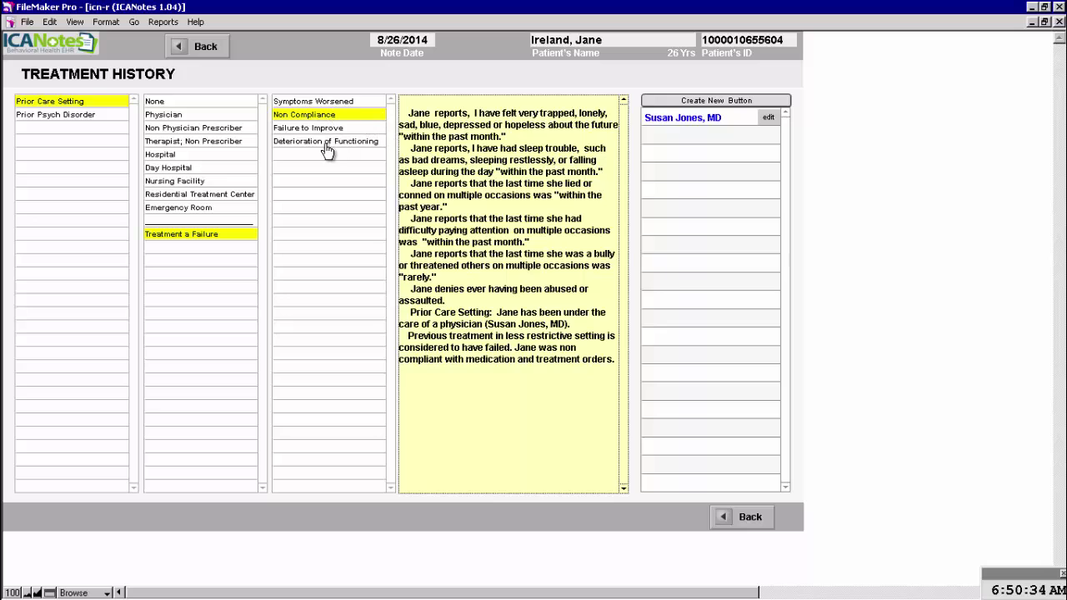
left_click(334, 144)
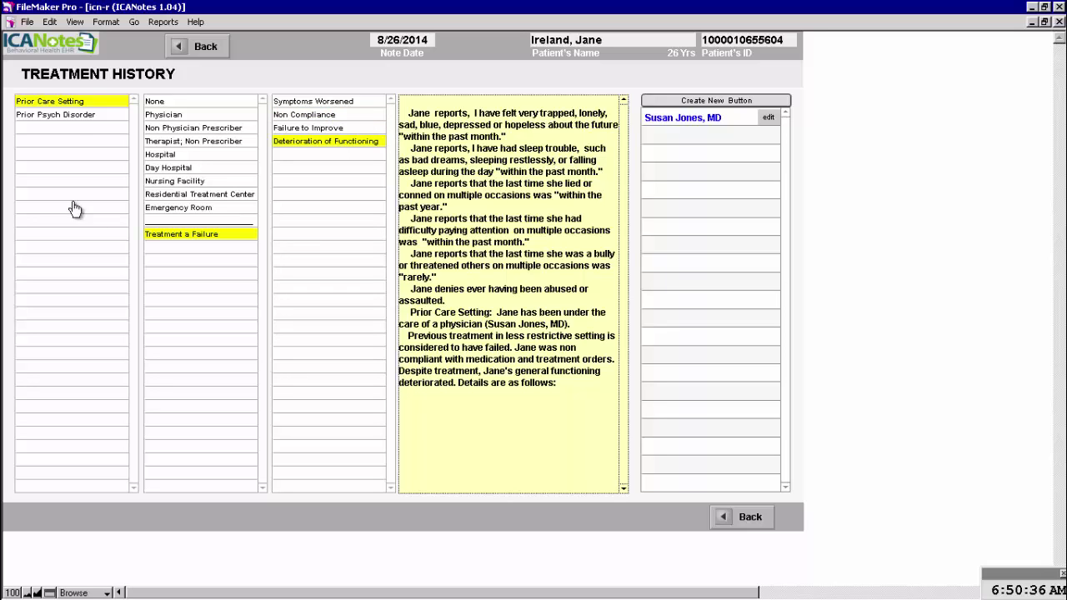
Step: Add Depression as the prior psych disorder in the treatment history and return to the Dimension 3 page
left_click(68, 116)
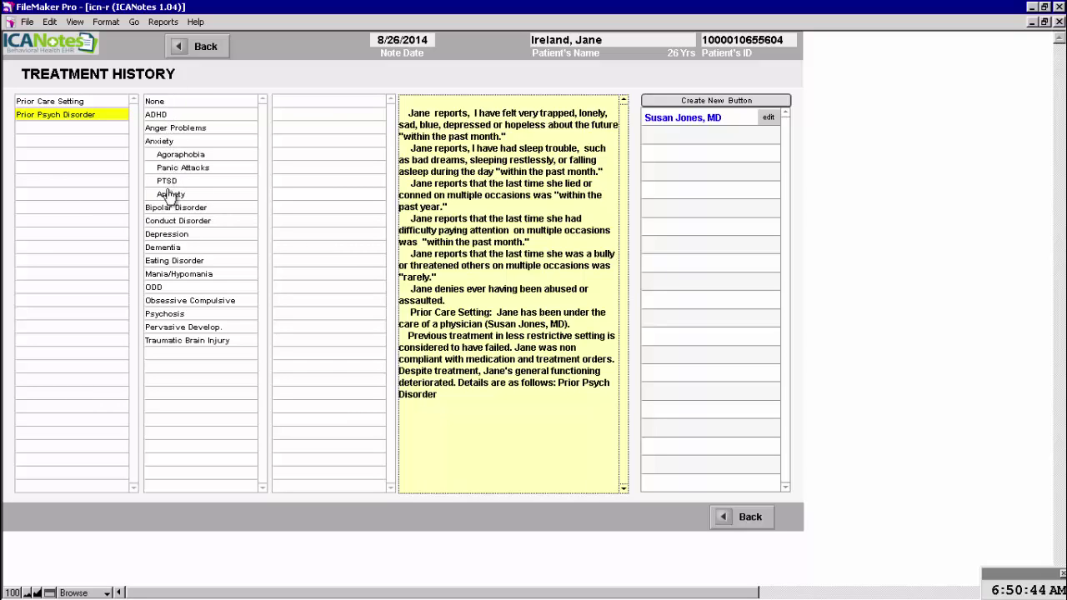
left_click(162, 240)
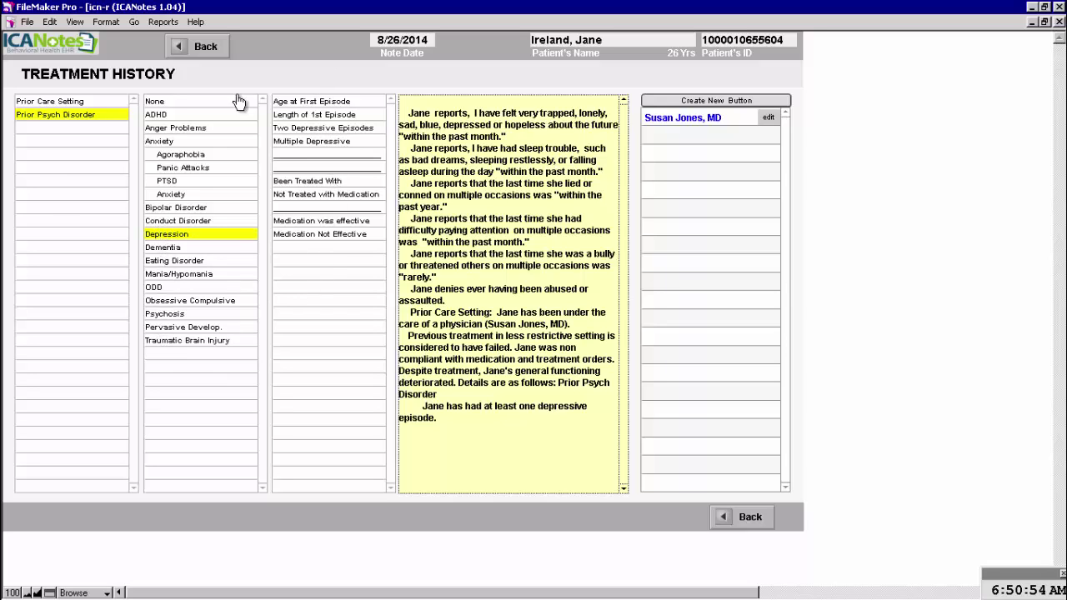
left_click(205, 48)
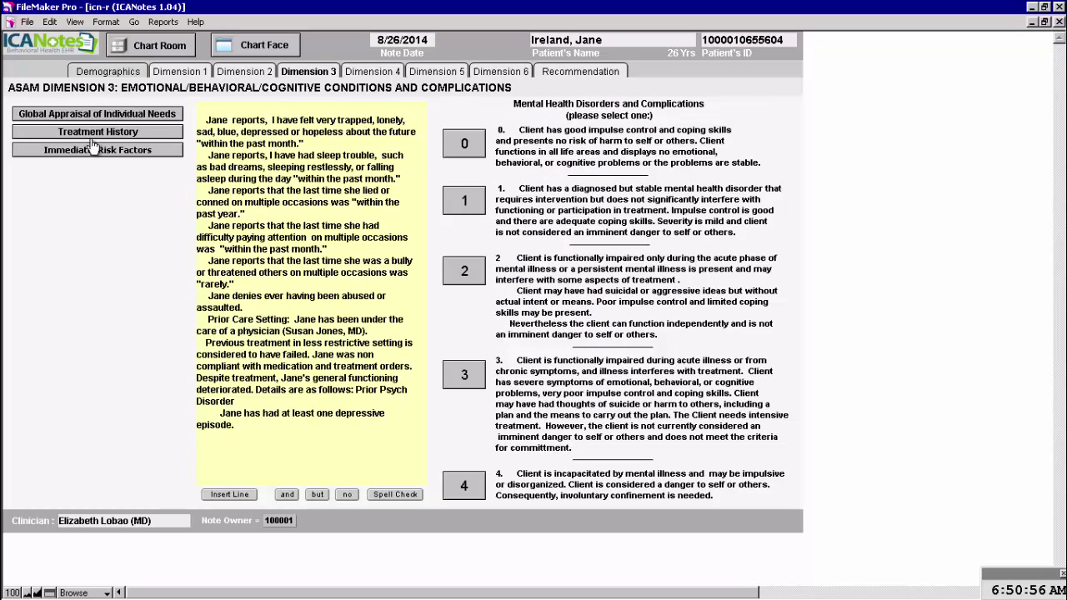
Step: In the Dimension 3 immediate risk factors, record the reliability of information as Unable to Assess Reliability
left_click(106, 156)
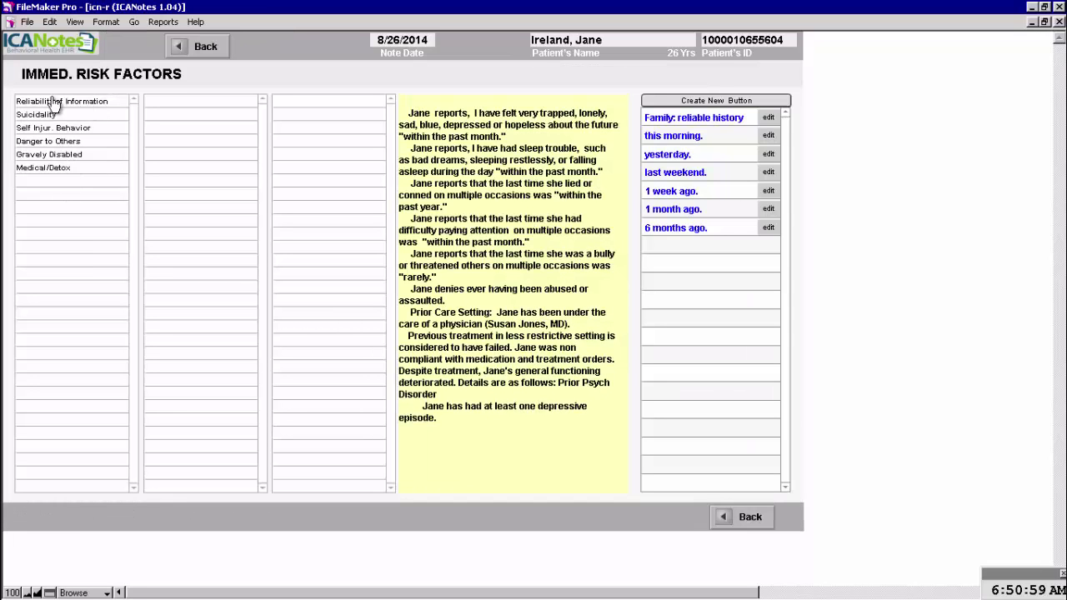
left_click(73, 103)
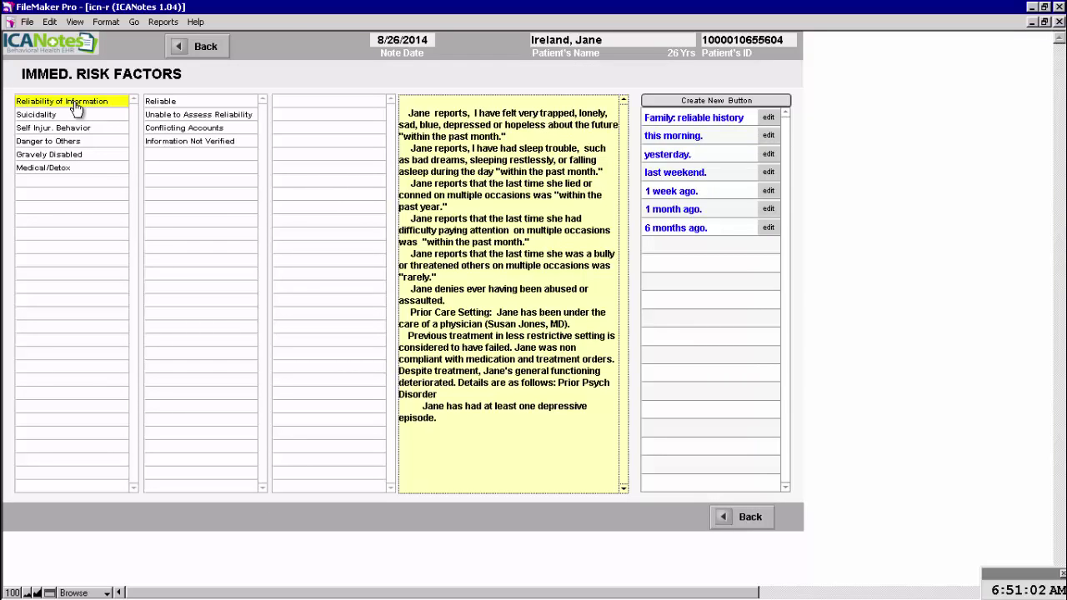
left_click(200, 118)
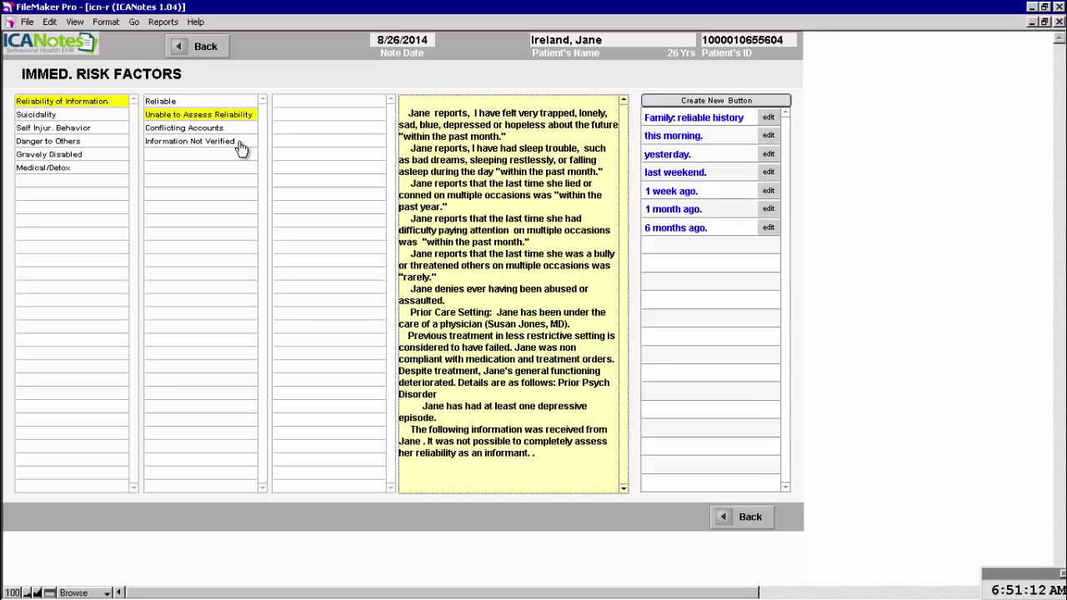
Step: Under Suicidality, record Guarded about Suic. Ideas and a suicidal history of Recent Attempts
left_click(42, 115)
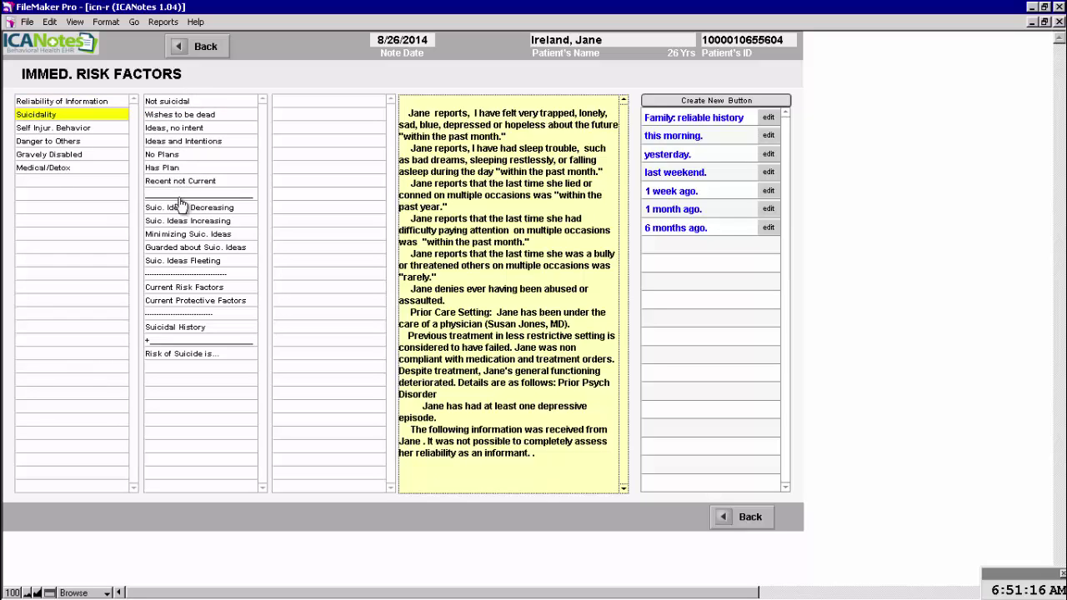
left_click(182, 247)
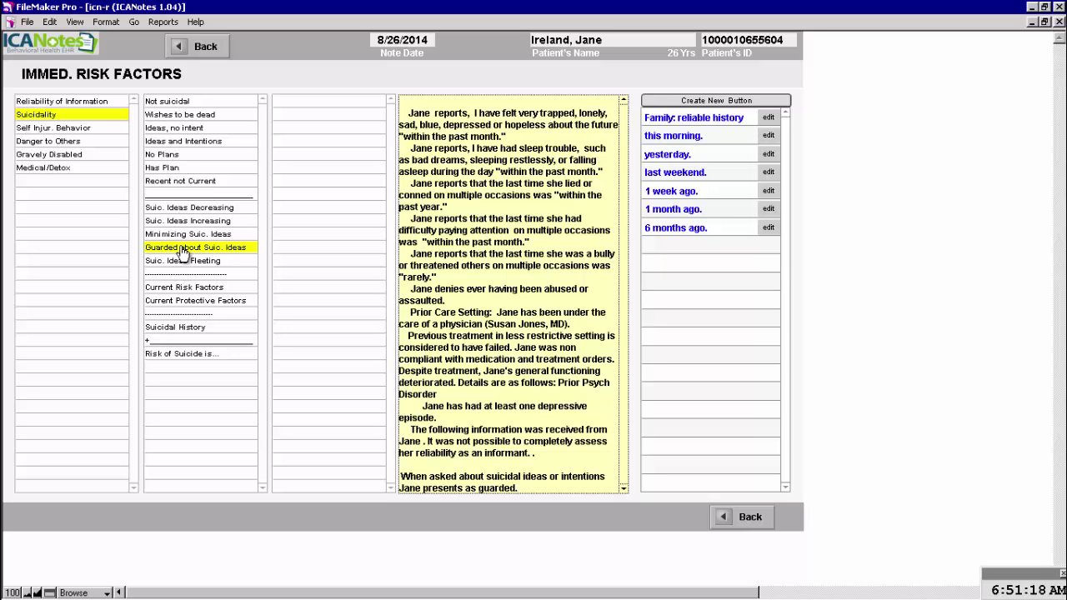
left_click(188, 330)
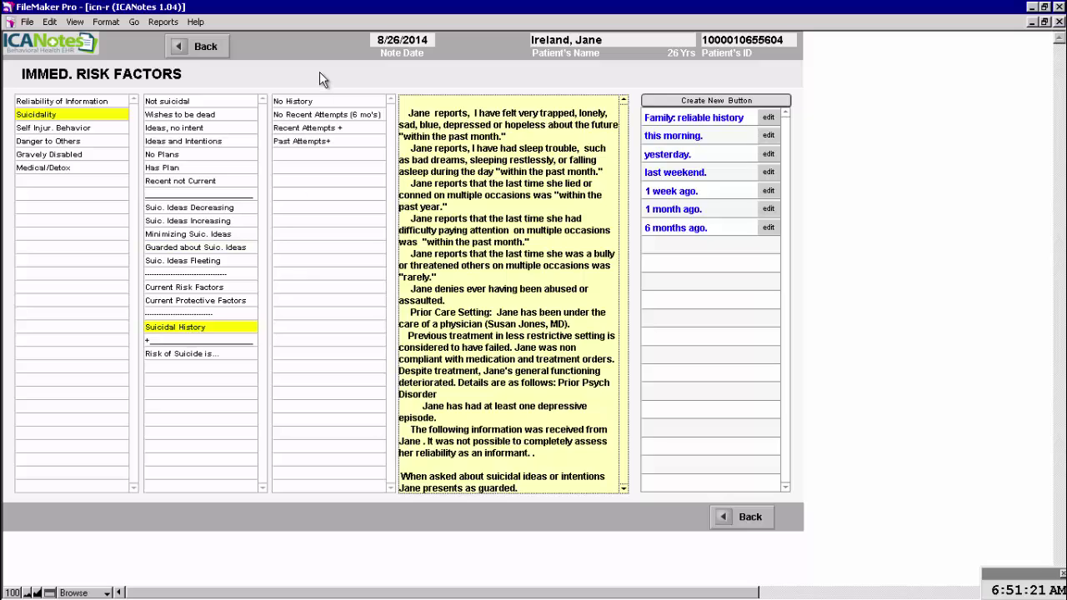
left_click(321, 130)
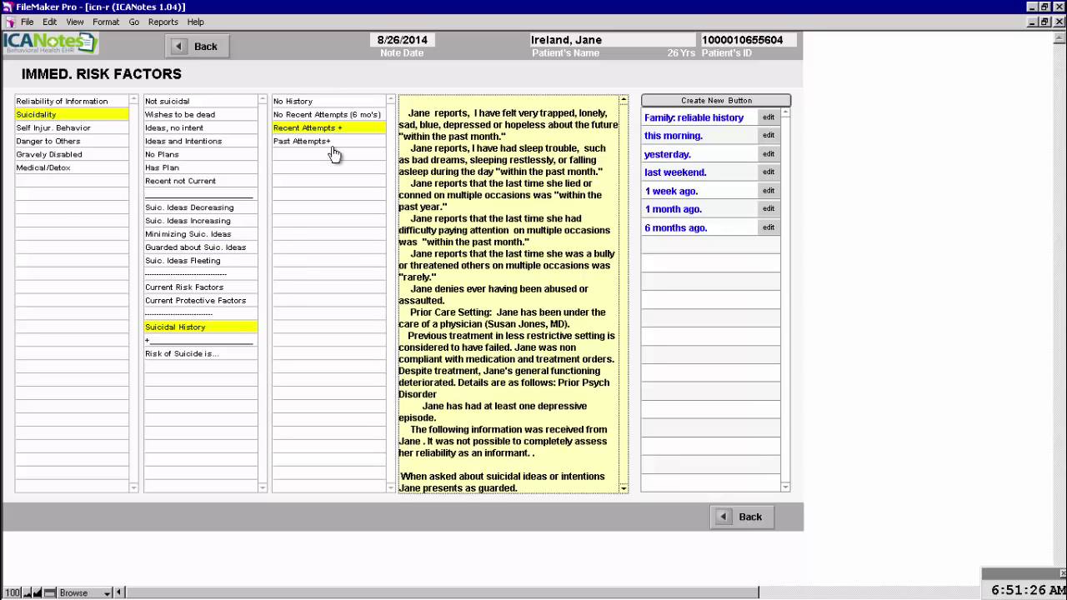
Step: Record Driving Unsafely as the dangerous self-injurious behavior and mark Danger to Others as Denied
left_click(46, 129)
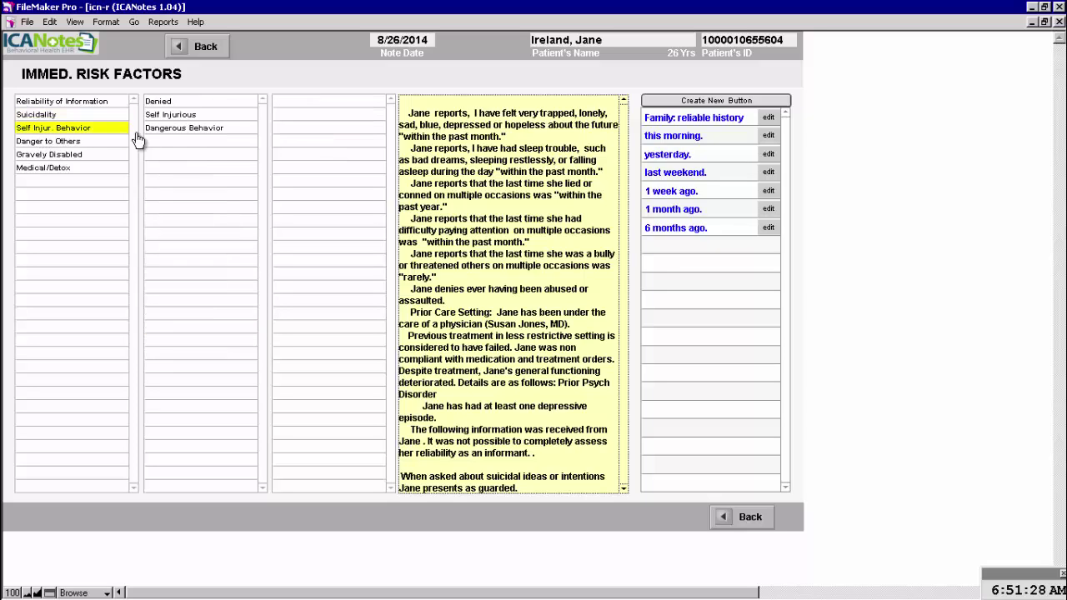
left_click(182, 129)
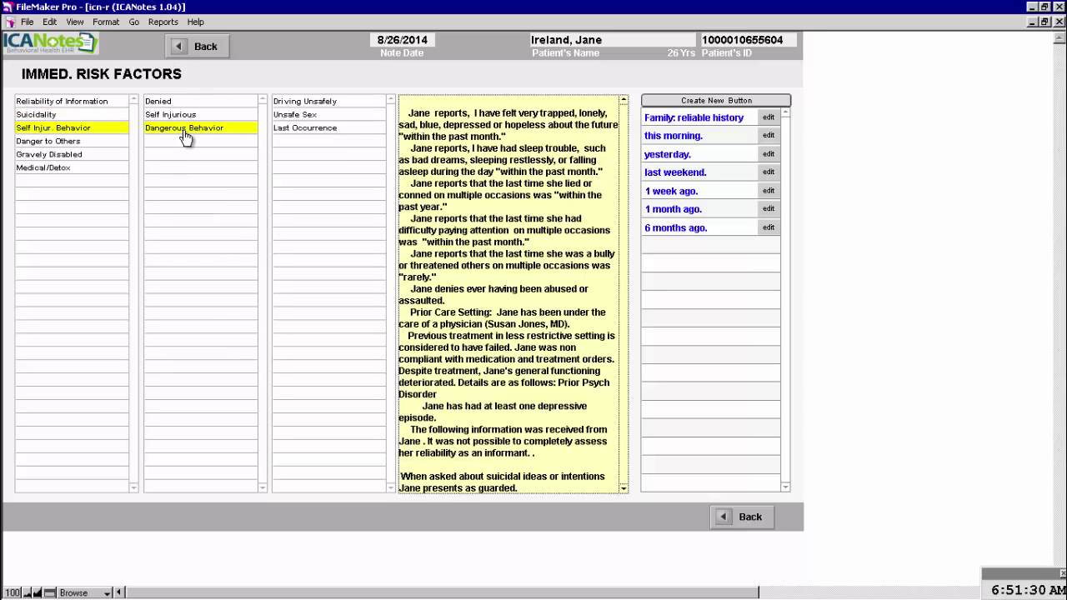
left_click(315, 102)
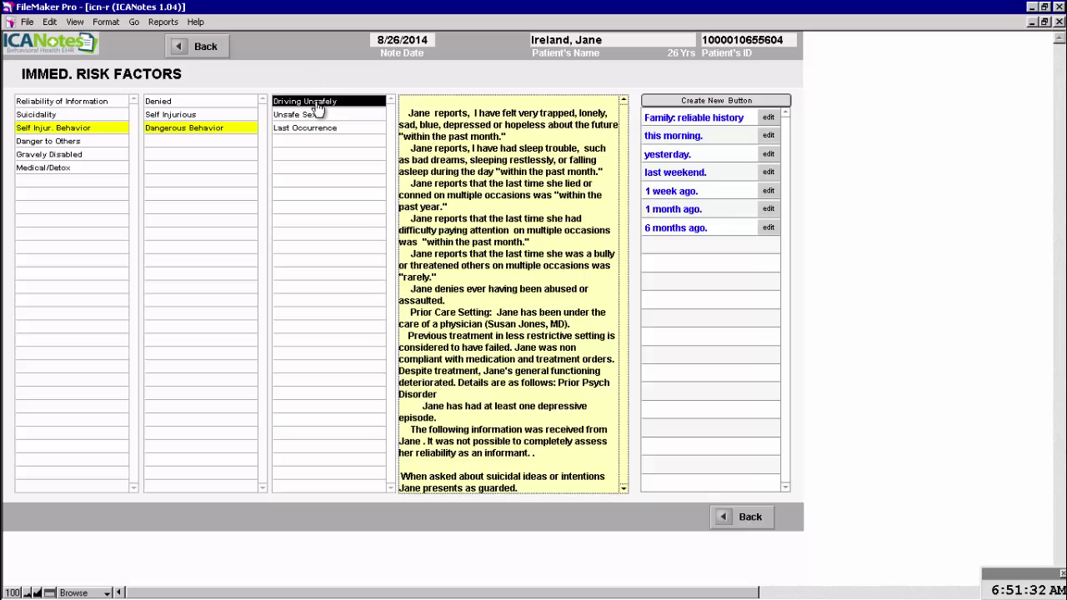
left_click(67, 144)
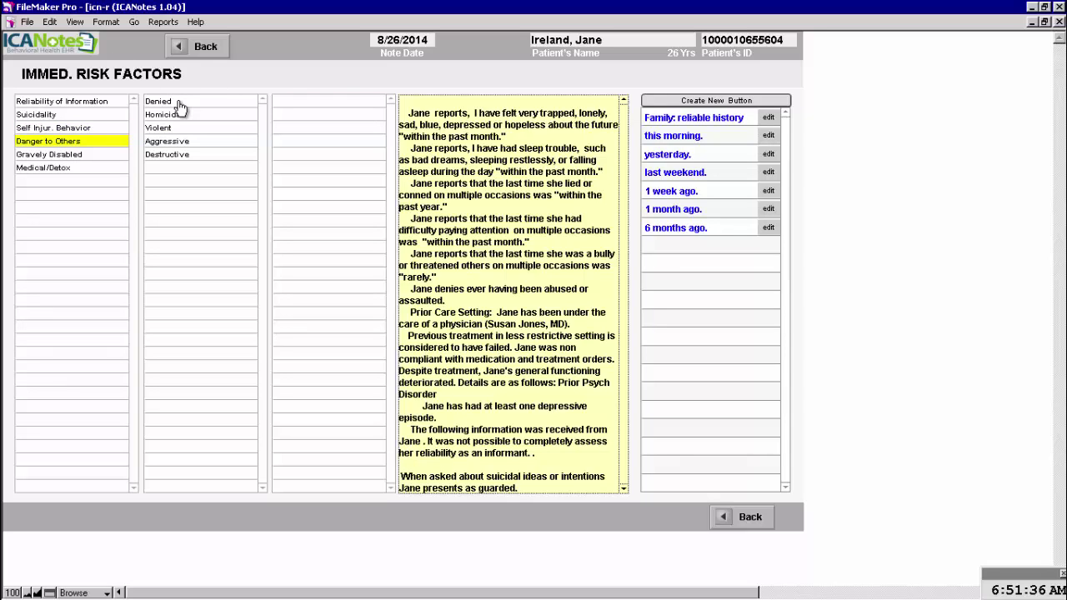
left_click(182, 103)
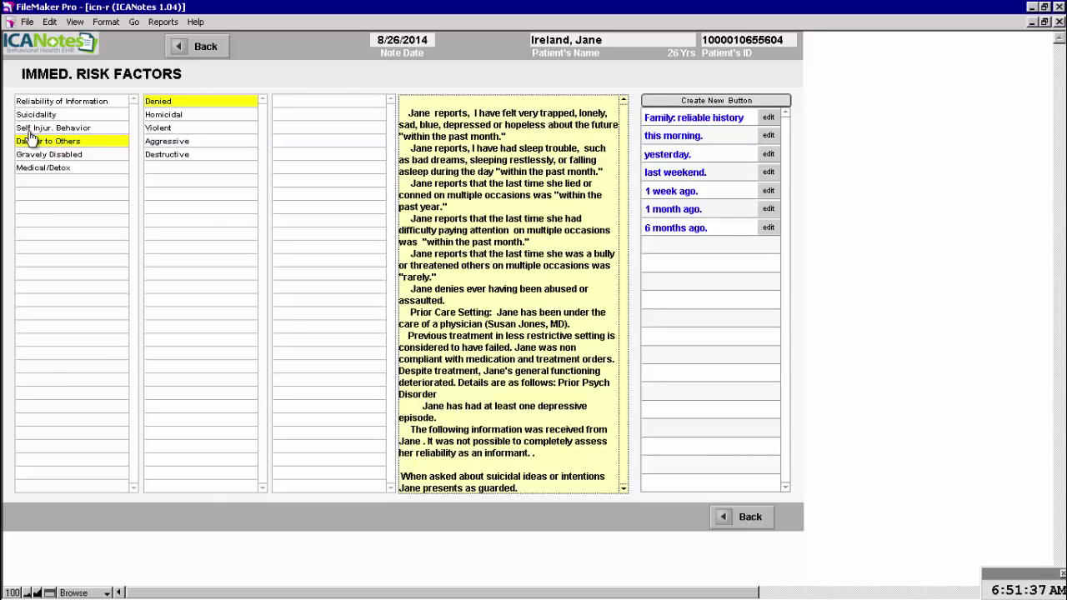
Step: Under Gravely Disabled, record psychotic symptoms with Hallucinations of the Tactile type
left_click(75, 155)
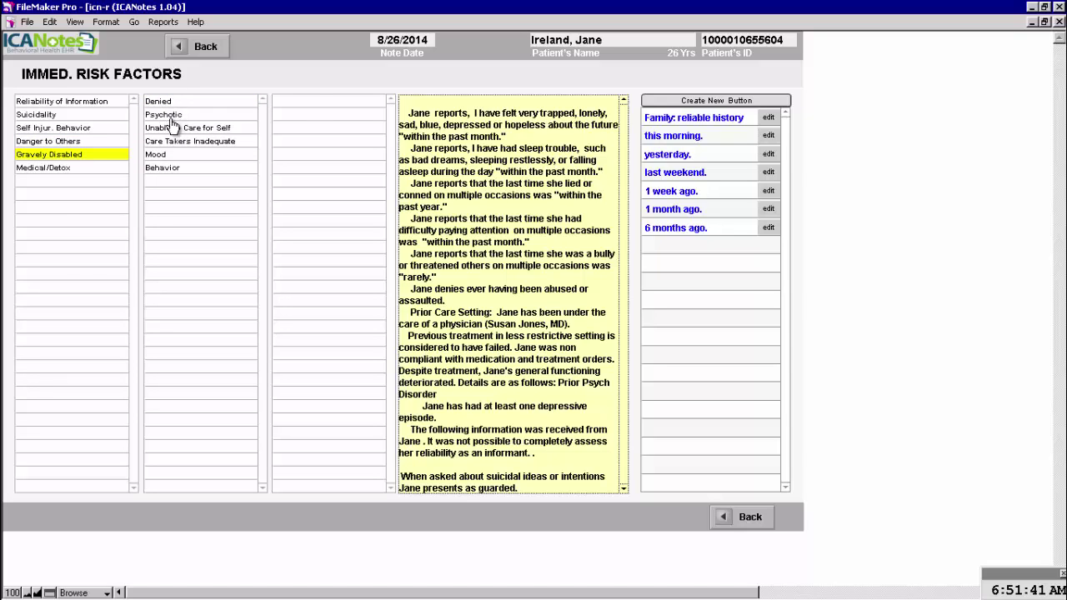
left_click(169, 116)
left_click(301, 103)
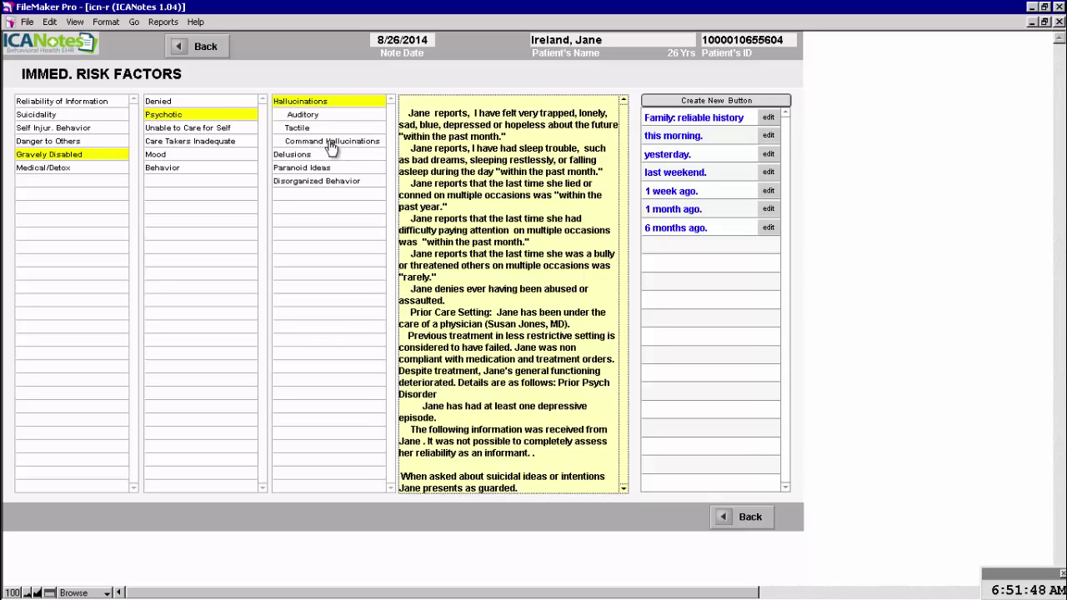
left_click(302, 128)
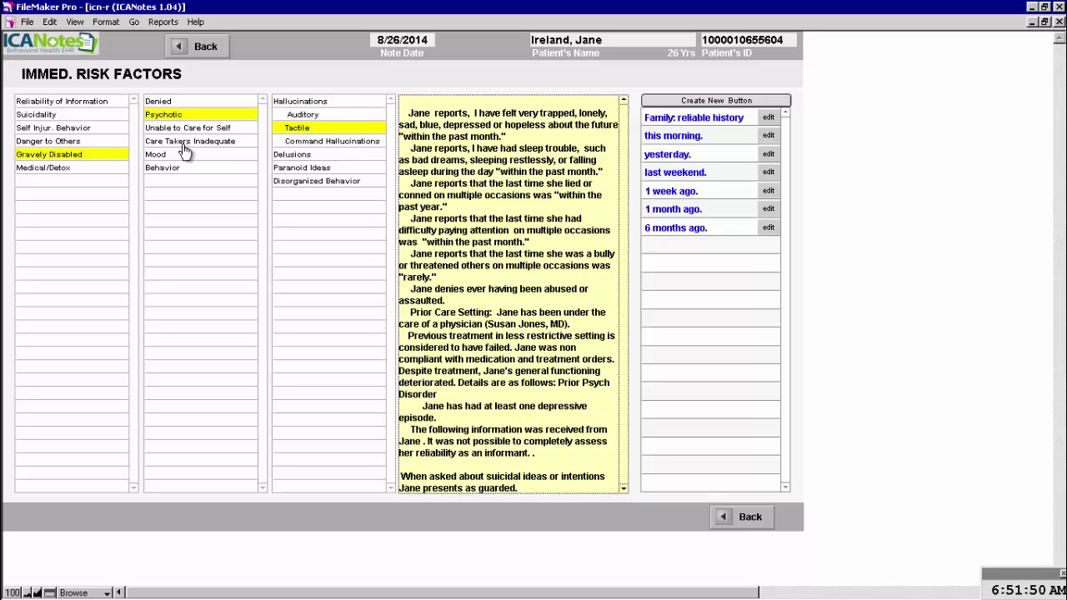
Step: Under Medical/Detox, record imminent withdrawal symptoms of sweating, shaking/tremors, agitation, irritability, confused speech and diarrhea
left_click(69, 169)
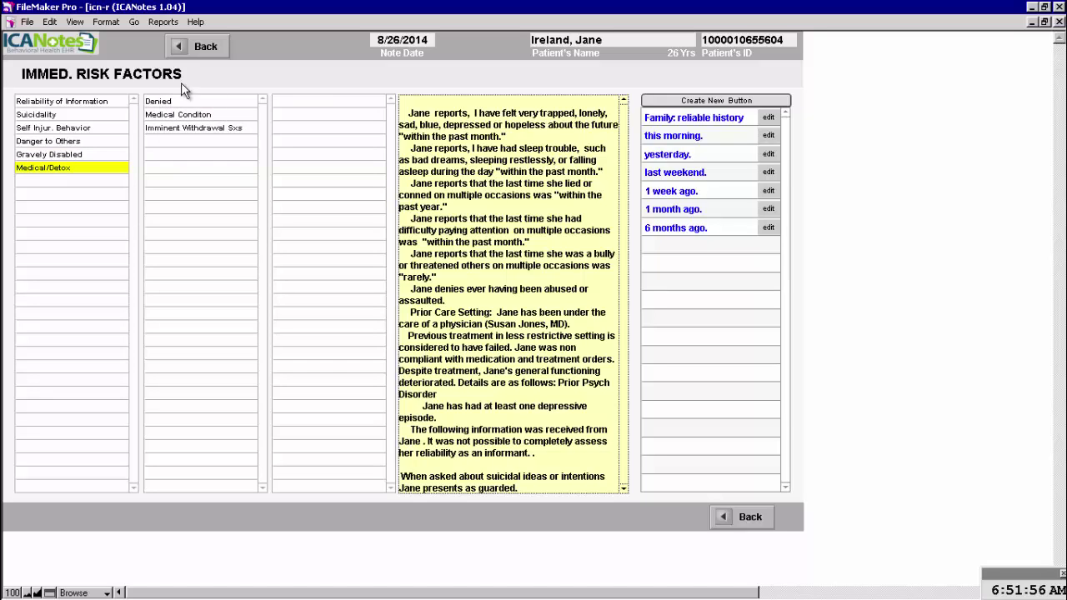
left_click(172, 130)
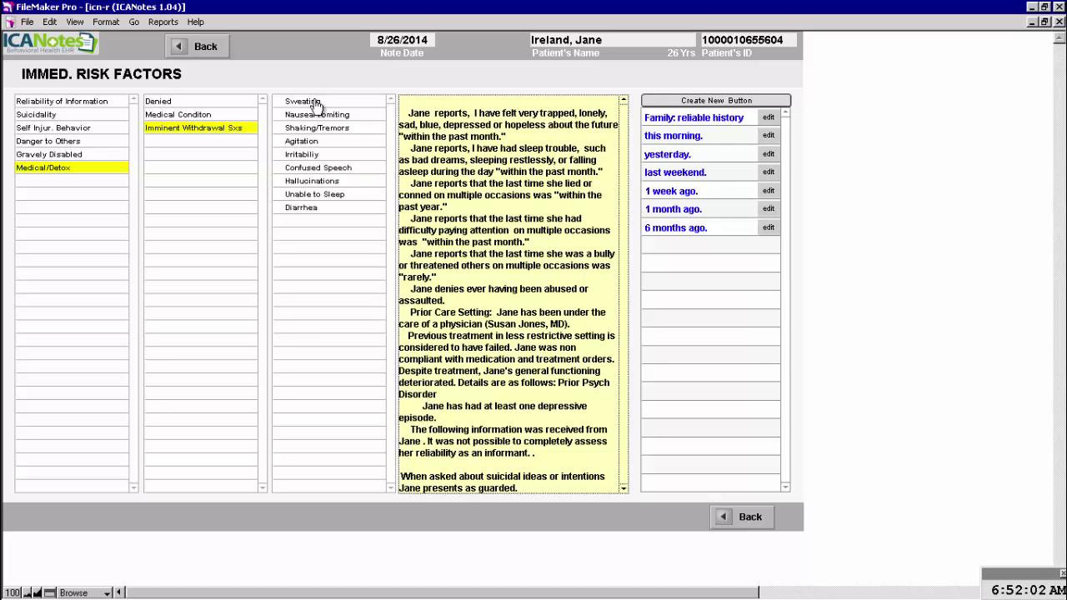
left_click(315, 101)
left_click(313, 129)
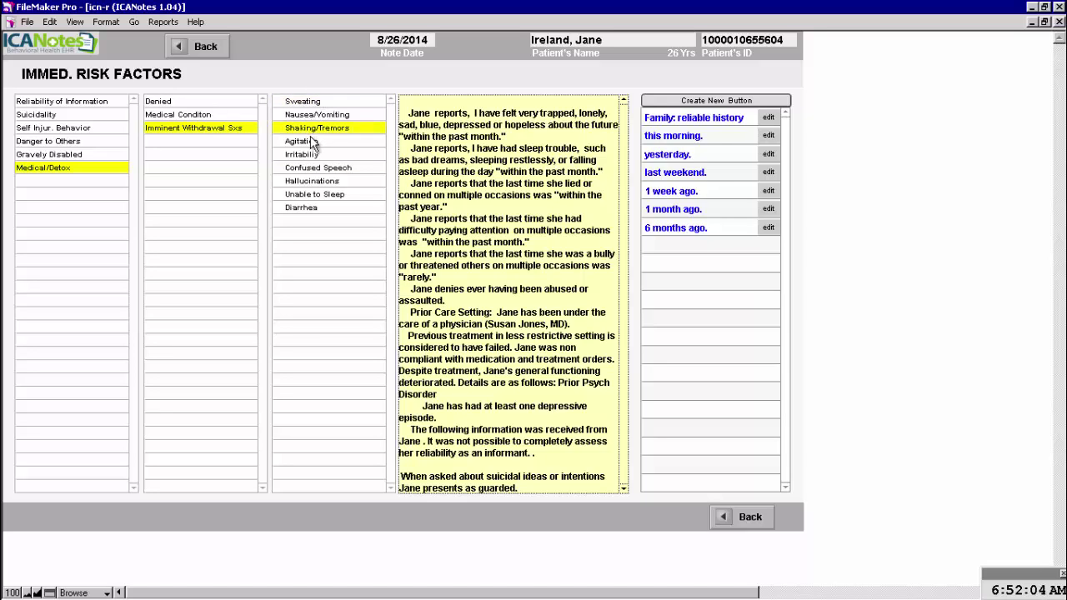
left_click(312, 141)
left_click(311, 155)
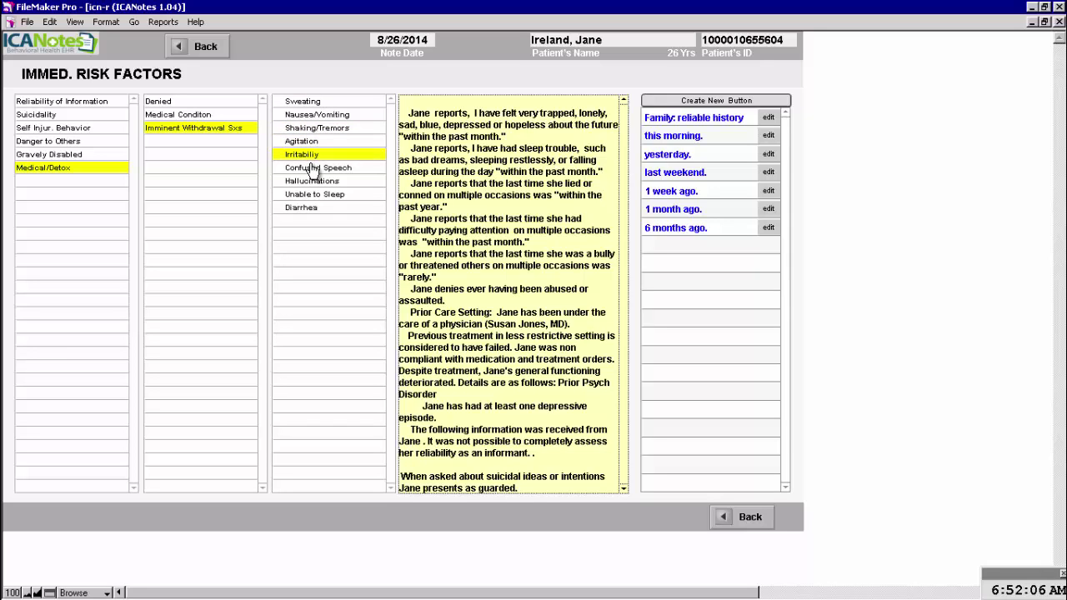
left_click(313, 169)
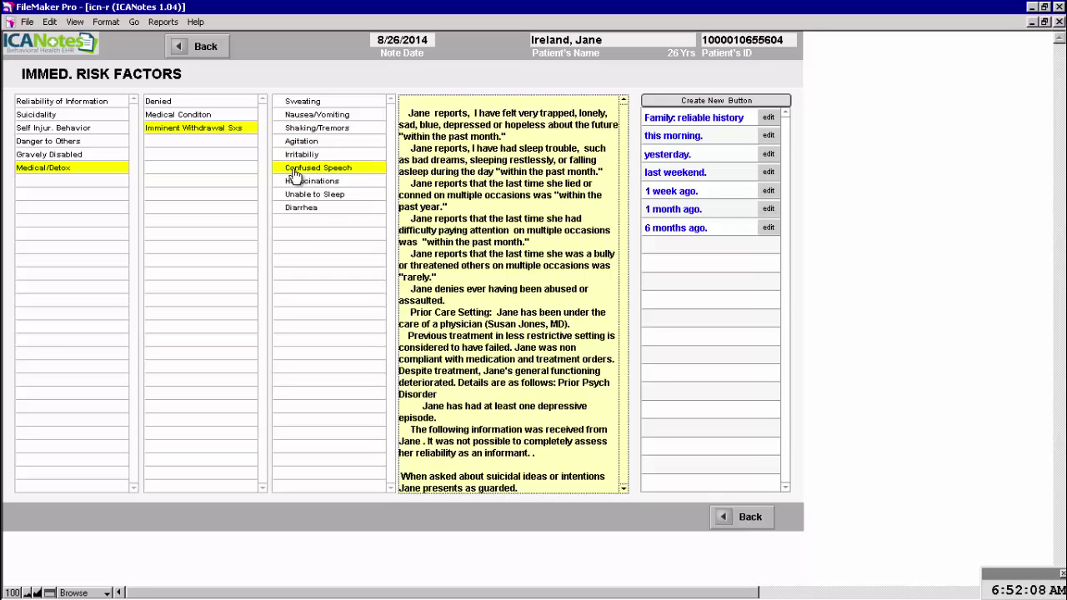
left_click(302, 208)
Step: Assign a risk rating of 4 for mental health in Dimension 3 and for treatment acceptance in Dimension 4
left_click(204, 46)
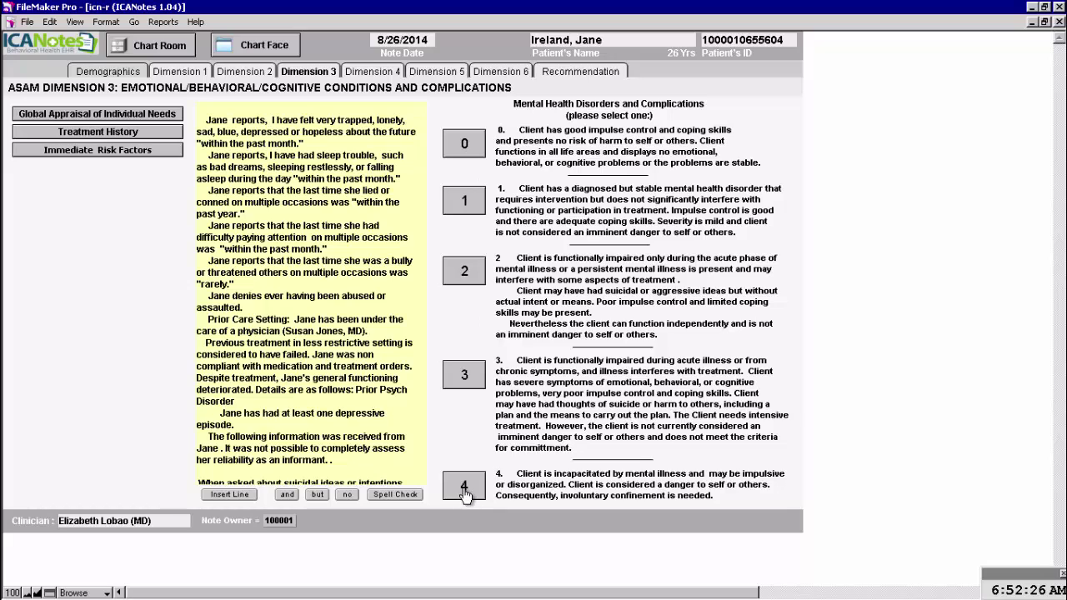
left_click(464, 491)
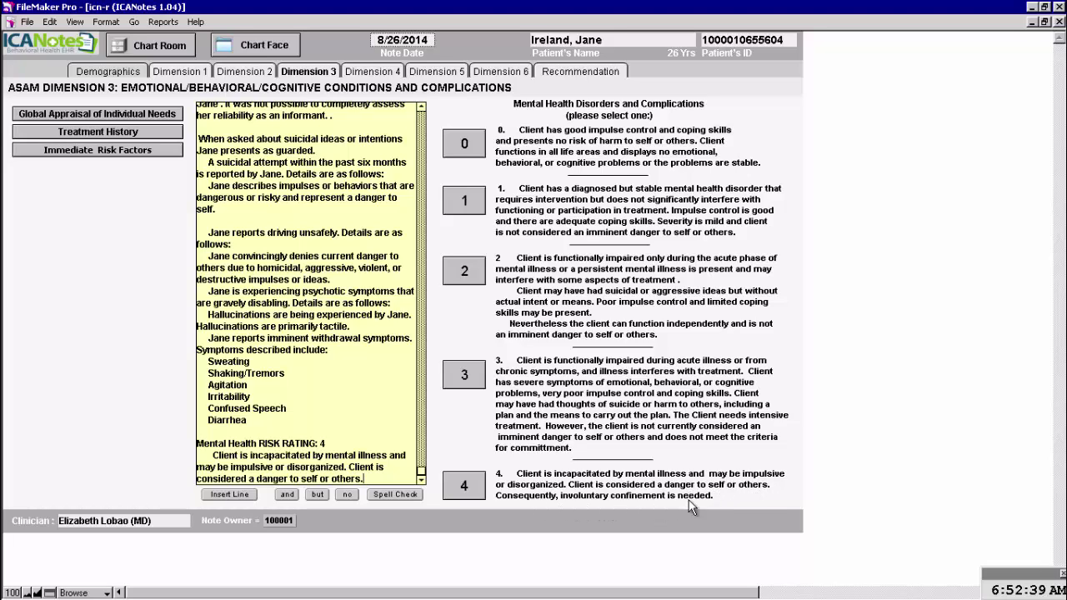
left_click(387, 73)
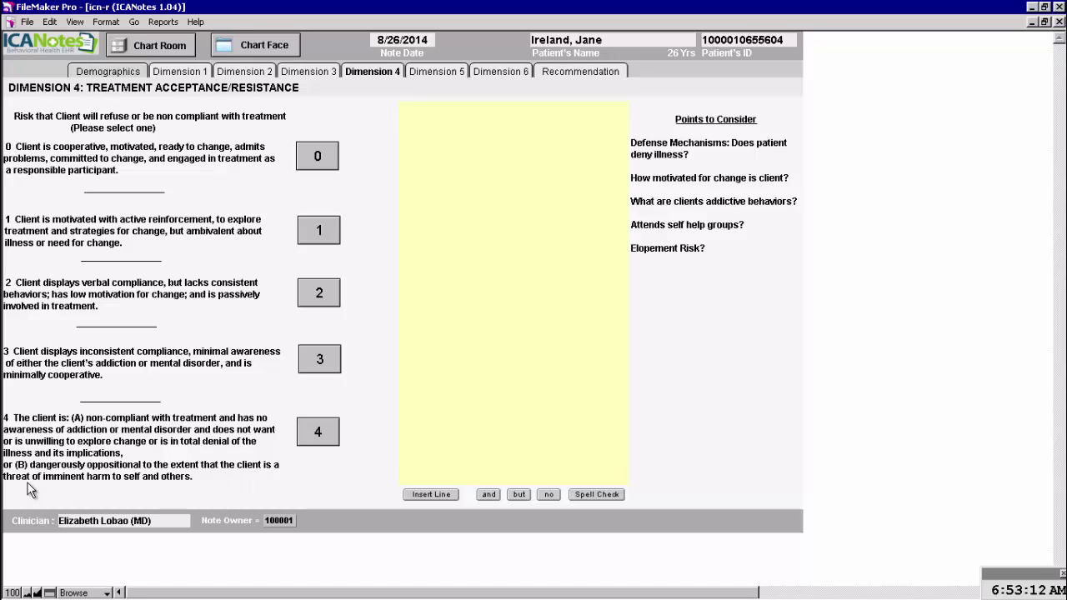
left_click(318, 438)
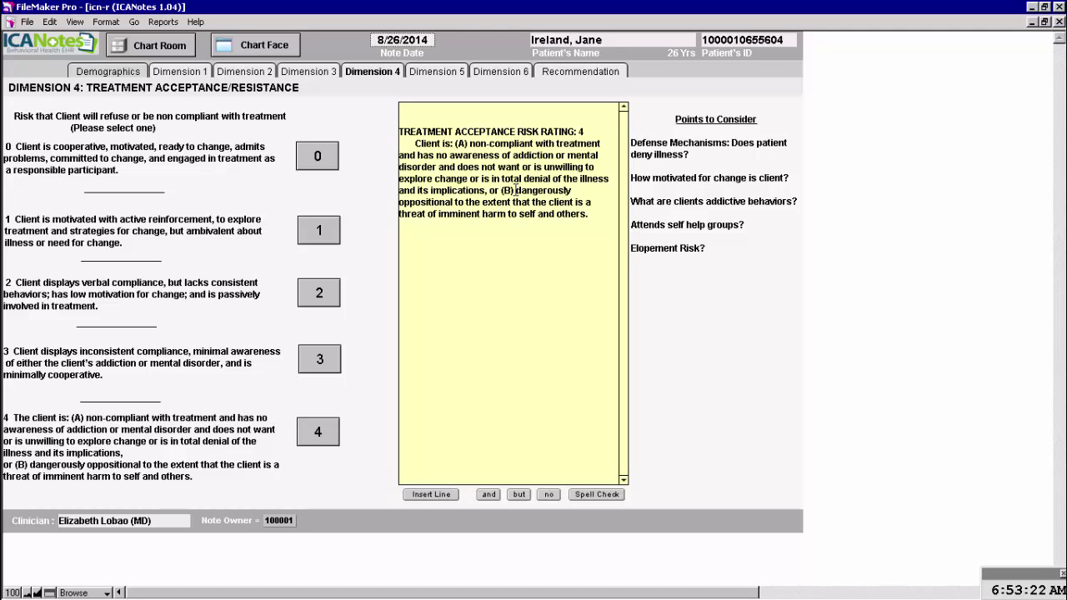
Step: Cut the option (A) wording from the Dimension 4 rating text and remove the colon after "Client is", keeping the dangerously oppositional statement
left_click_drag(515, 190, 441, 146)
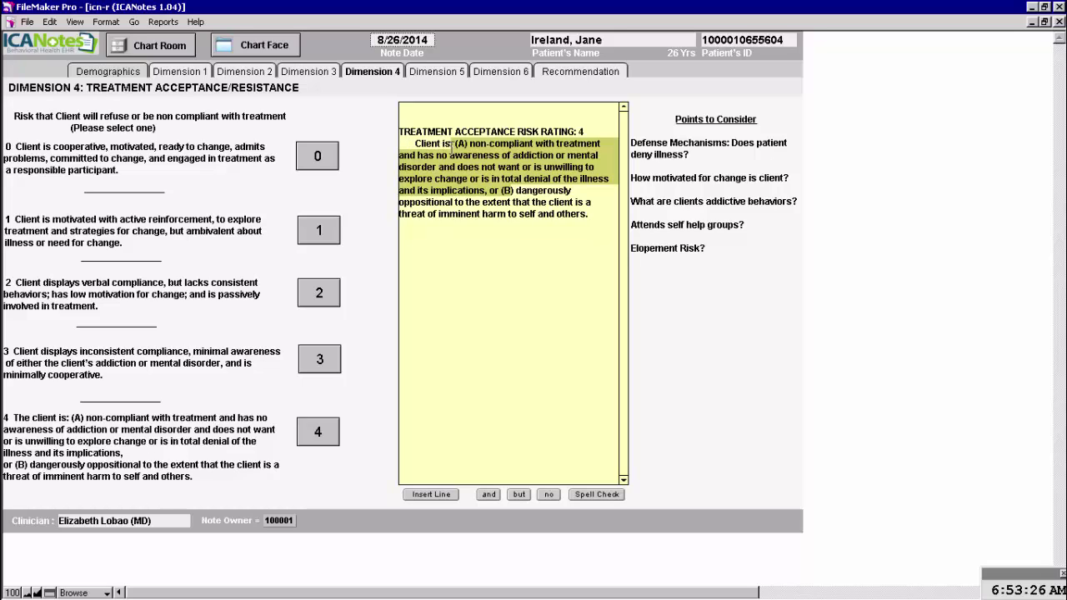
right_click(455, 149)
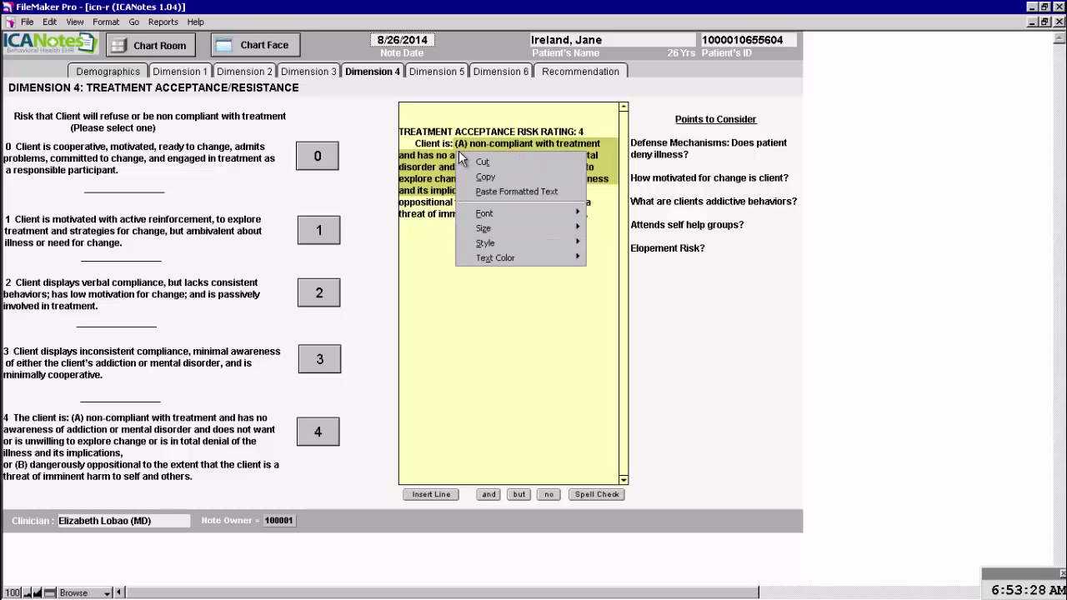
left_click(468, 162)
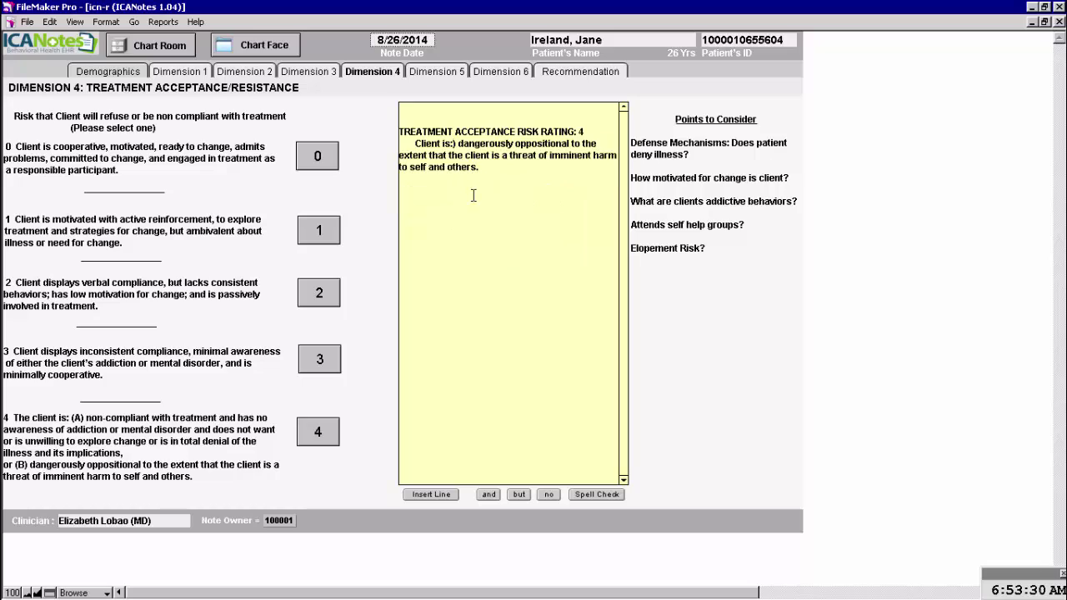
key("BackSpace")
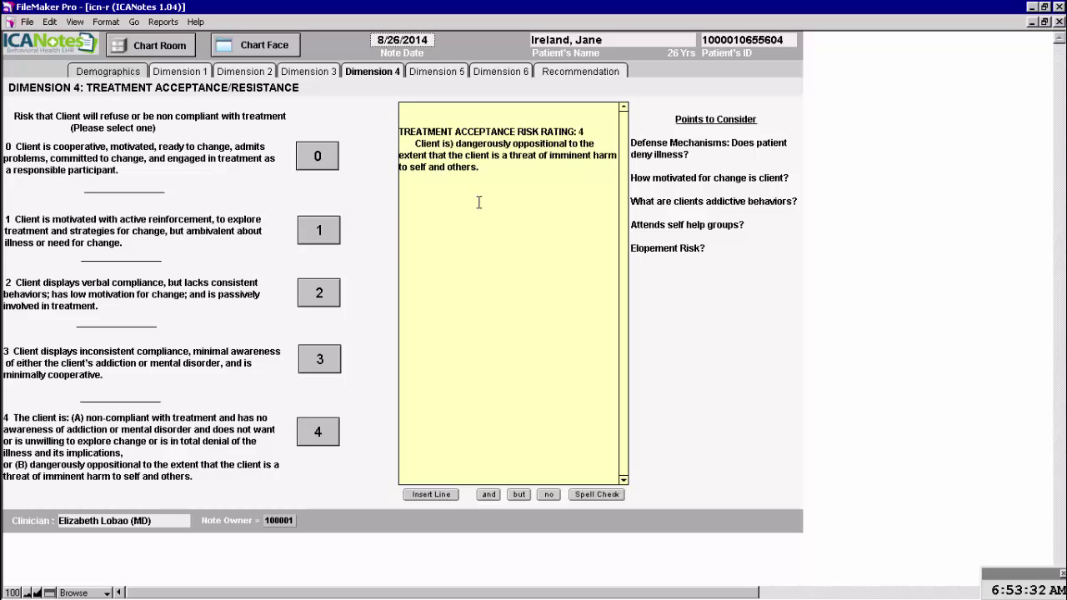
key("BackSpace")
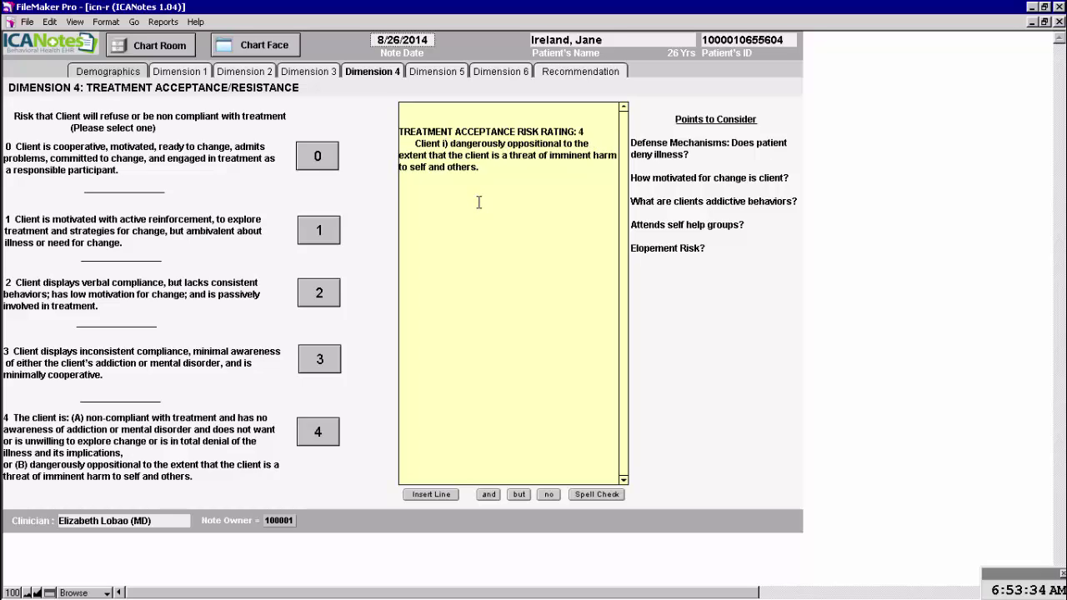
type("s")
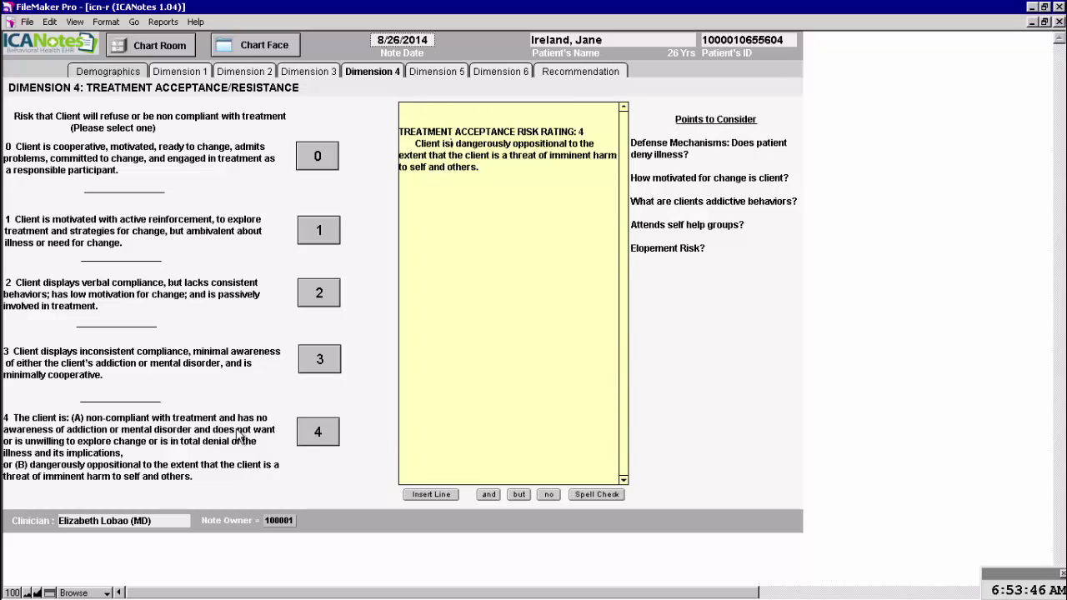
Step: Rate relapse potential risk as 3 in Dimension 5 and recovery environment risk as 2 in Dimension 6
left_click(442, 73)
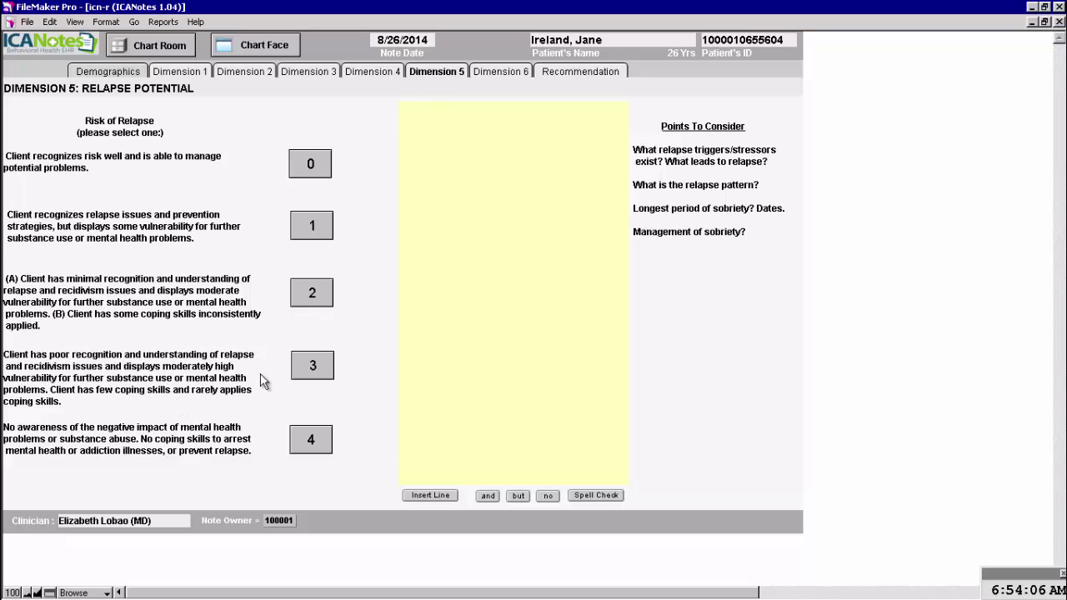
left_click(313, 370)
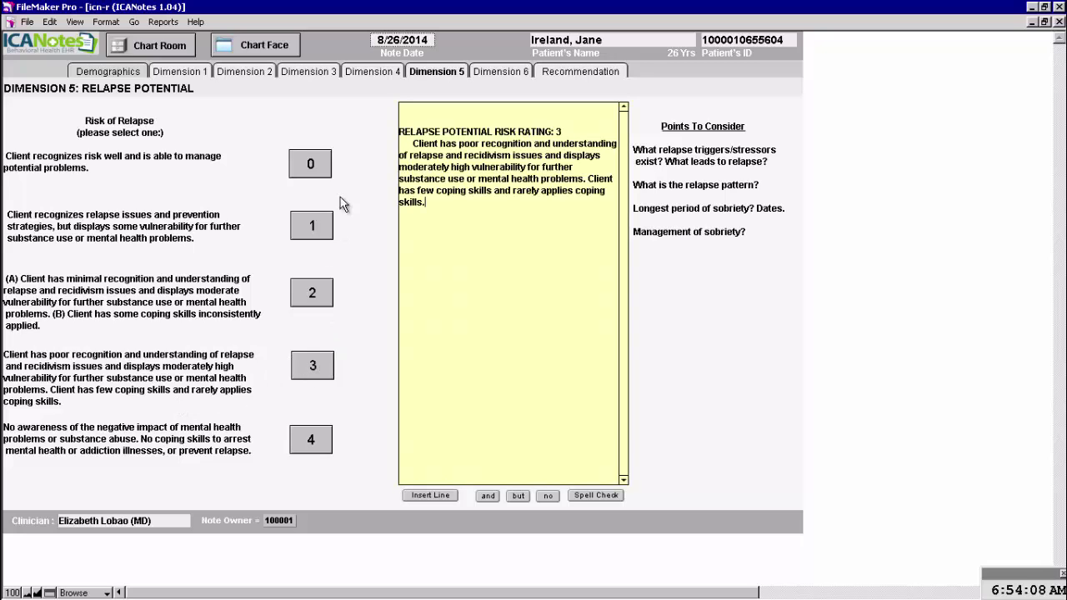
left_click(497, 75)
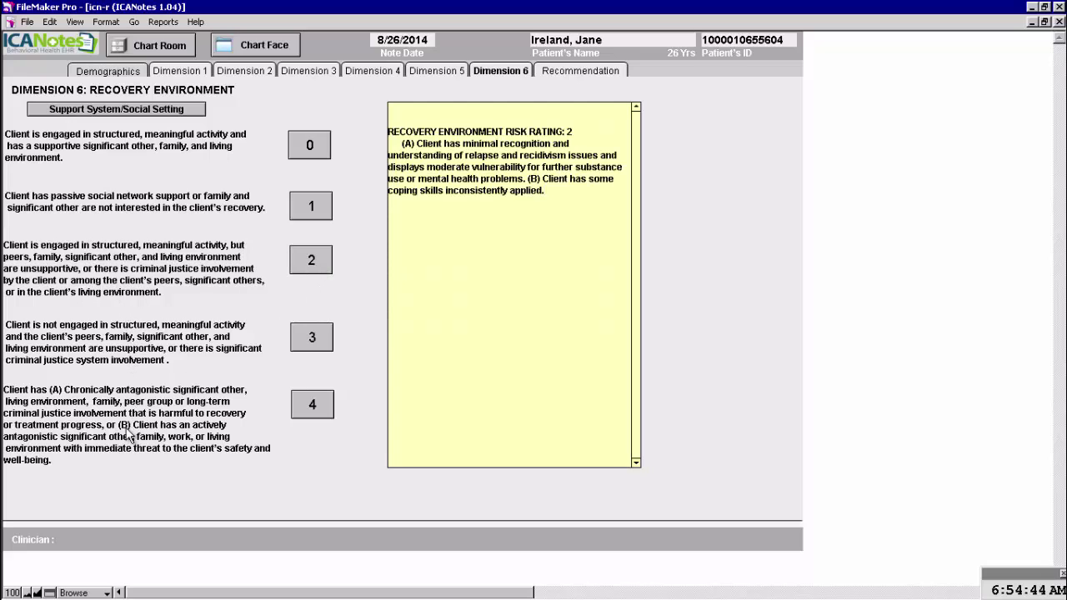
Step: In the recommendation, add the DSM V diagnosis Alcohol Withdrawal, with perceptual disturbances, 291.81 (F10.232), and omit Axes II to V from the note
left_click(574, 74)
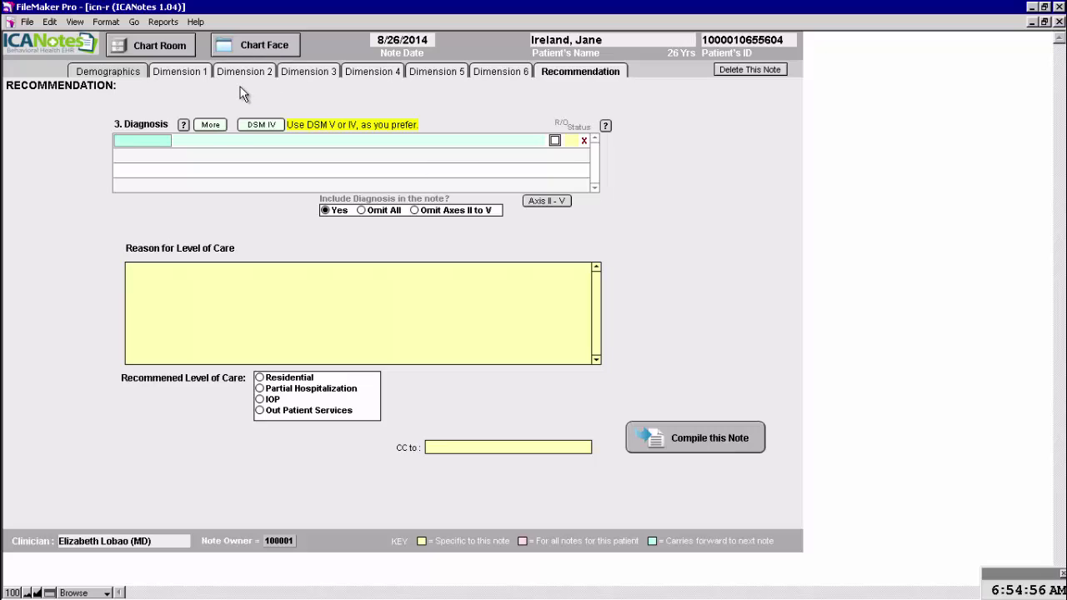
left_click(211, 126)
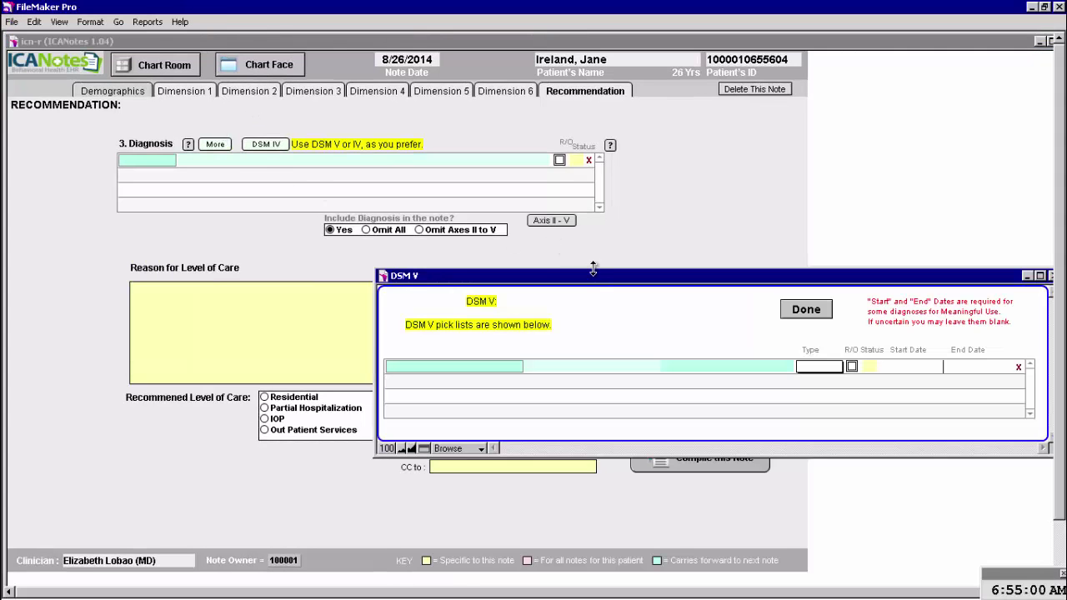
left_click_drag(593, 275, 540, 122)
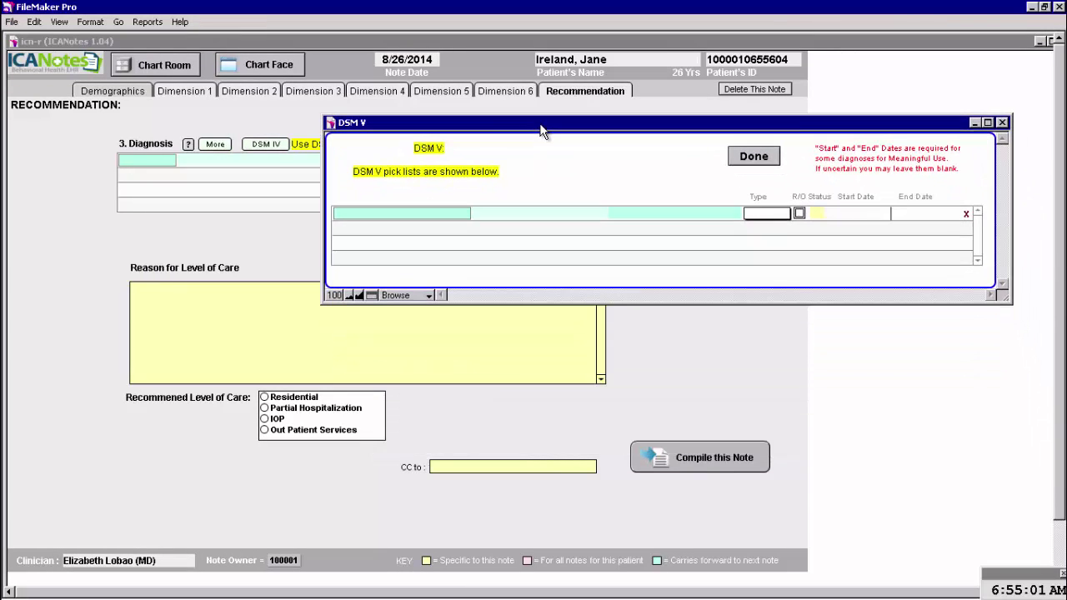
left_click(386, 214)
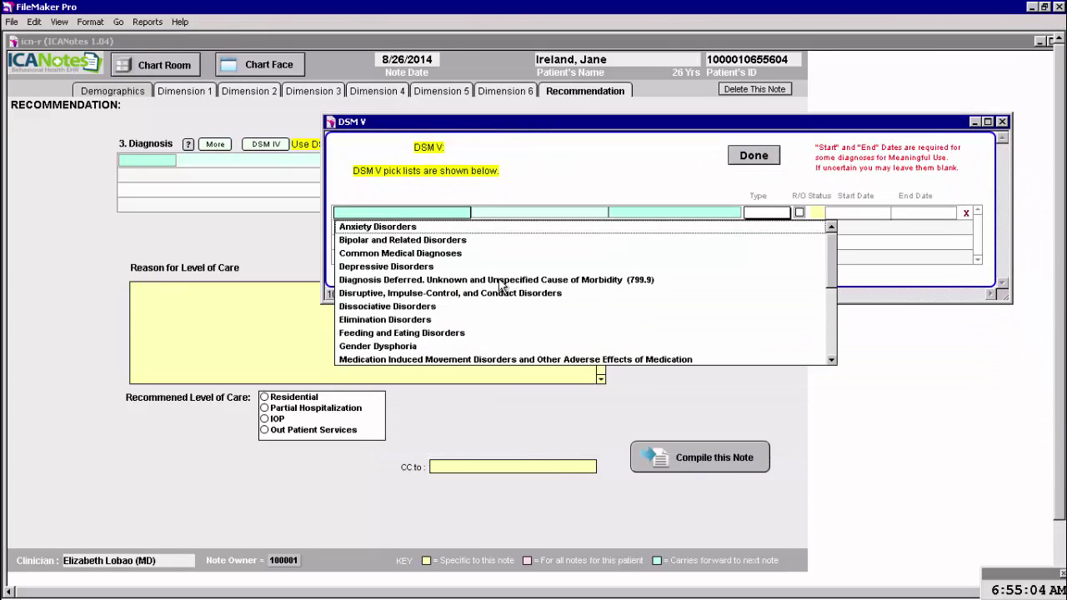
left_click(831, 332)
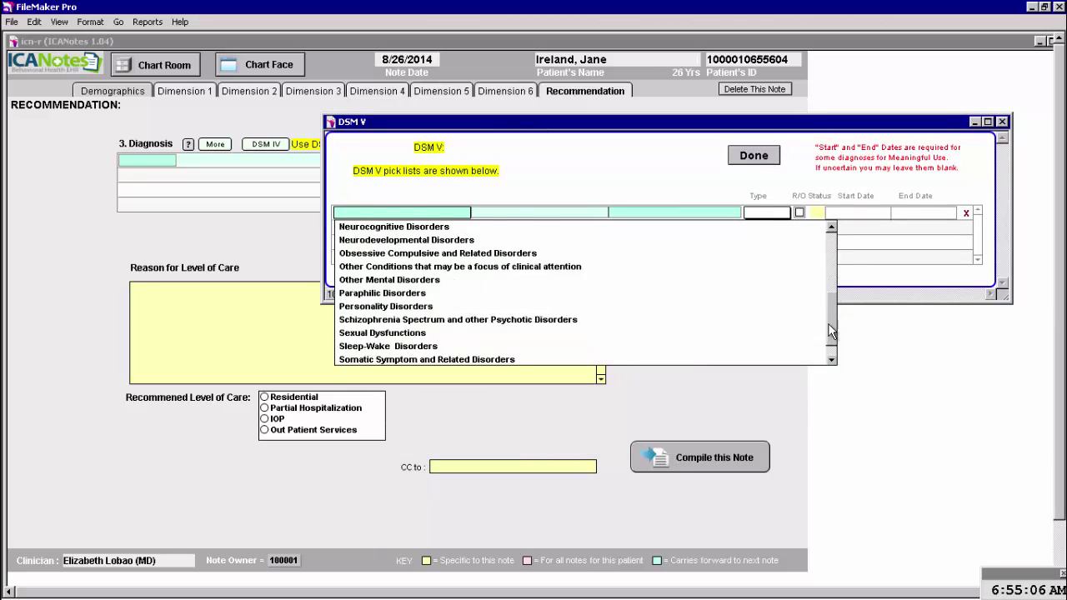
left_click(830, 332)
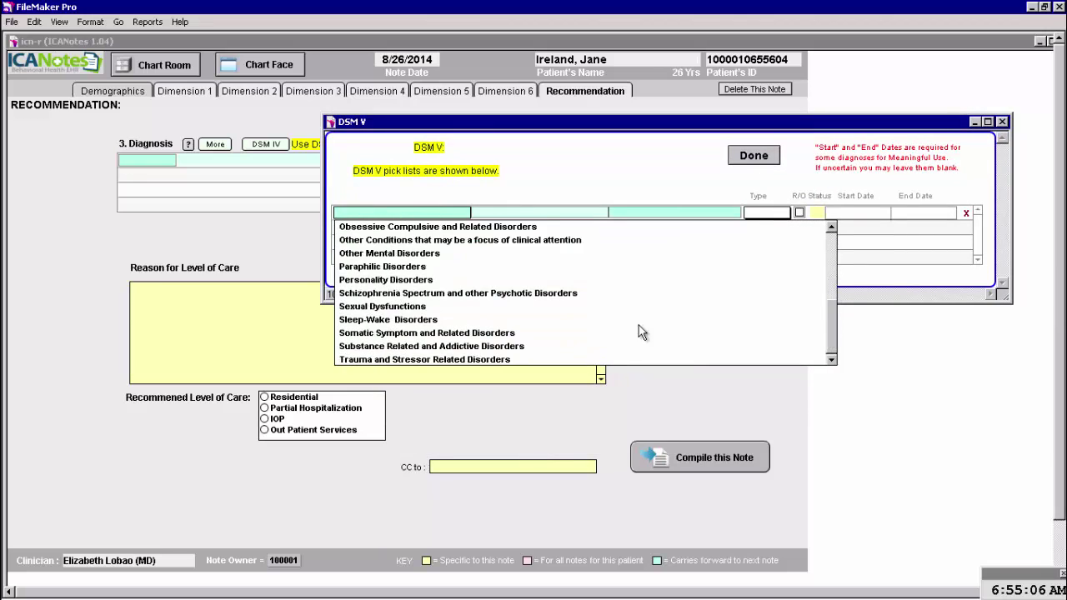
left_click(400, 348)
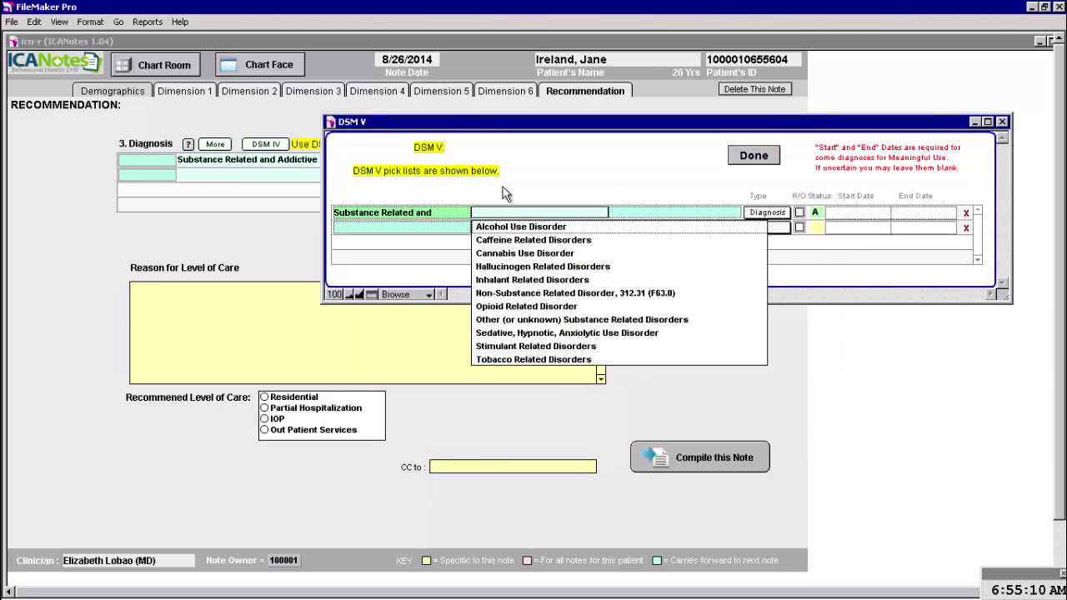
left_click(531, 228)
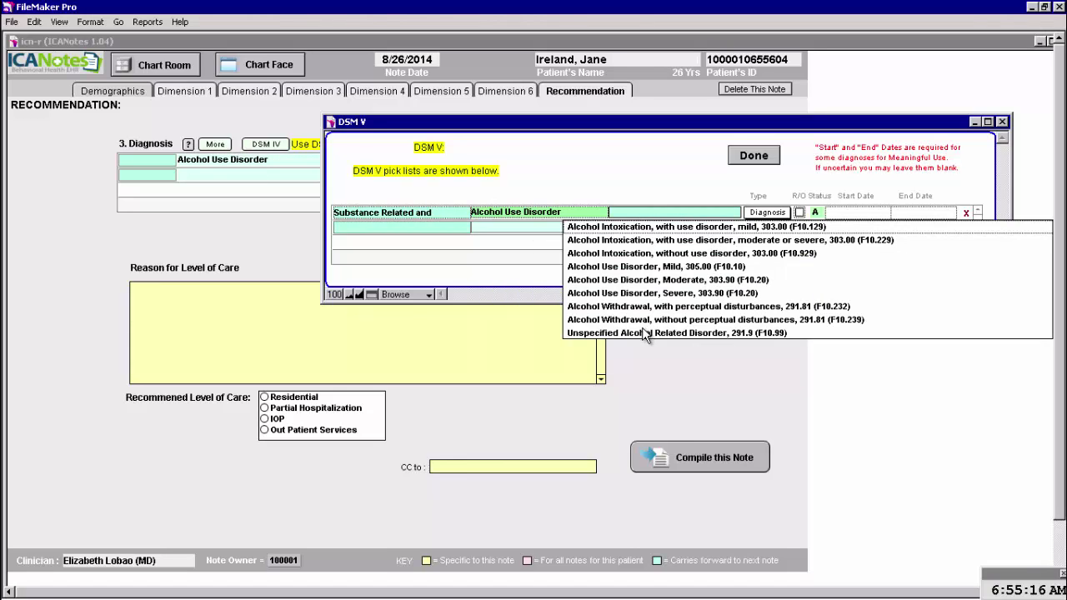
left_click(704, 306)
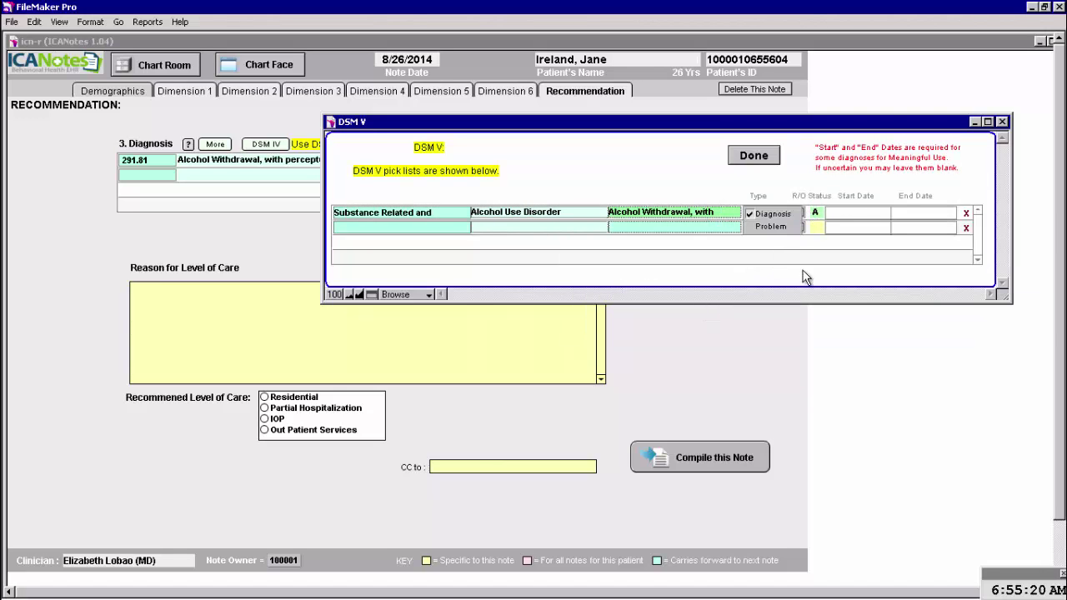
left_click(754, 156)
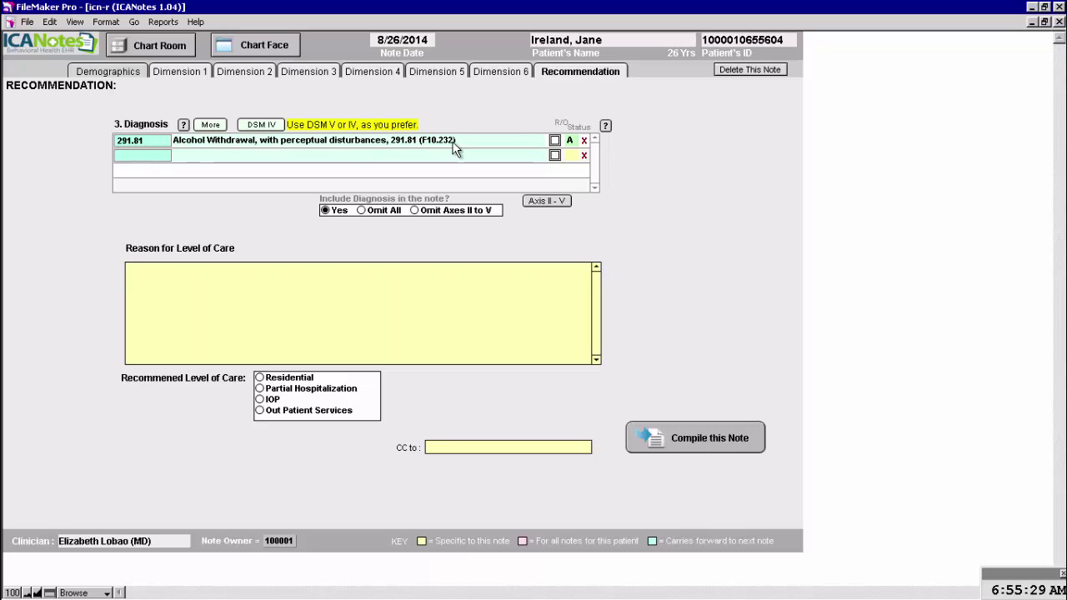
left_click(417, 212)
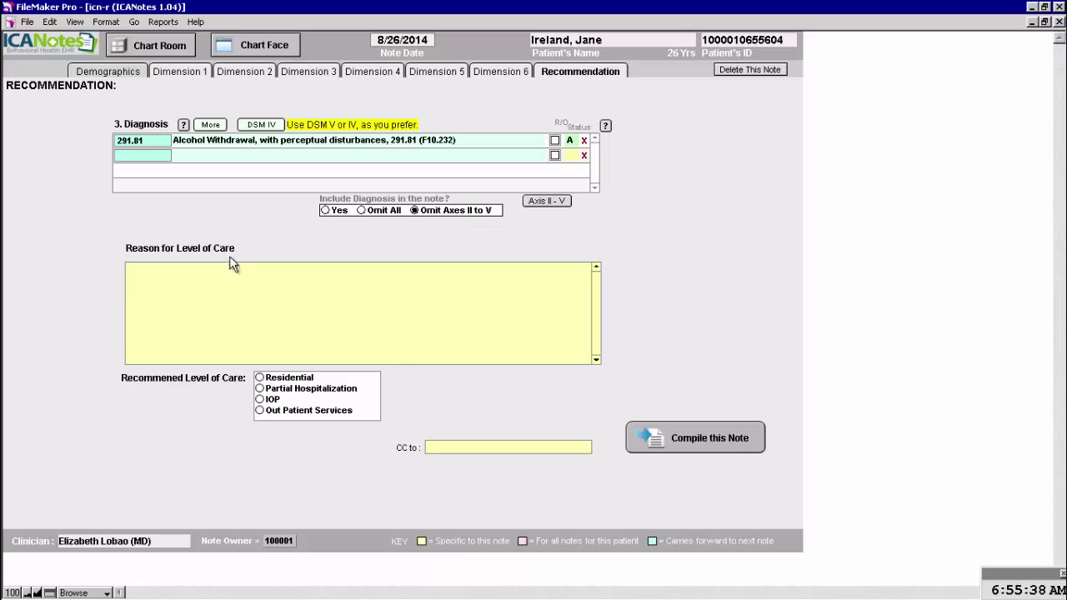
Step: Recommend Residential care with the reason "Patient has past history of withdrawal seizures and is experiencing tactile hallucinations." and compile the note
left_click(260, 378)
left_click(139, 275)
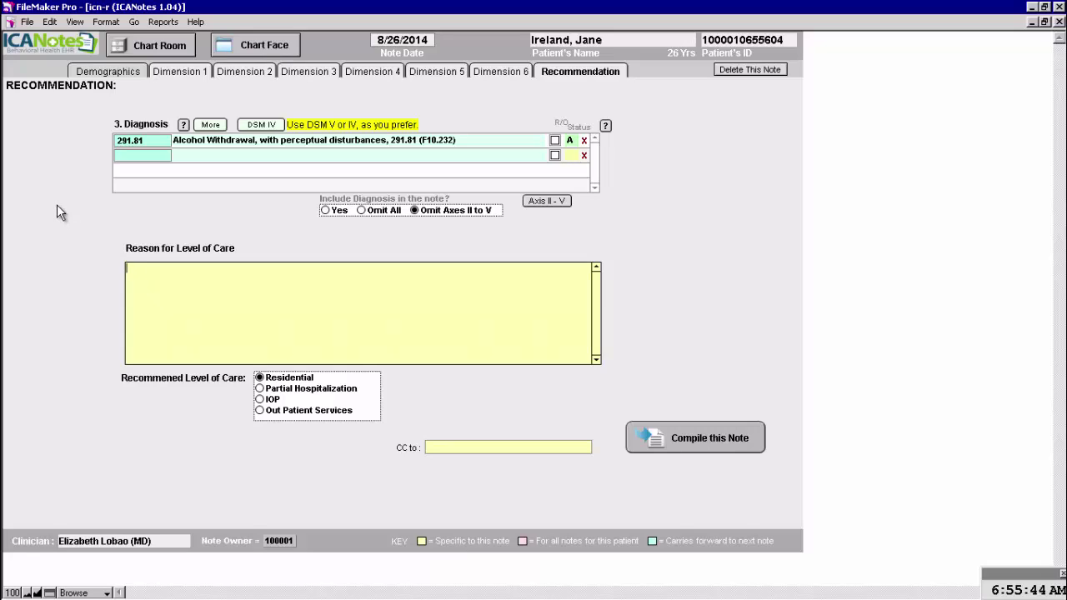
type("Patient has past history of withdraw")
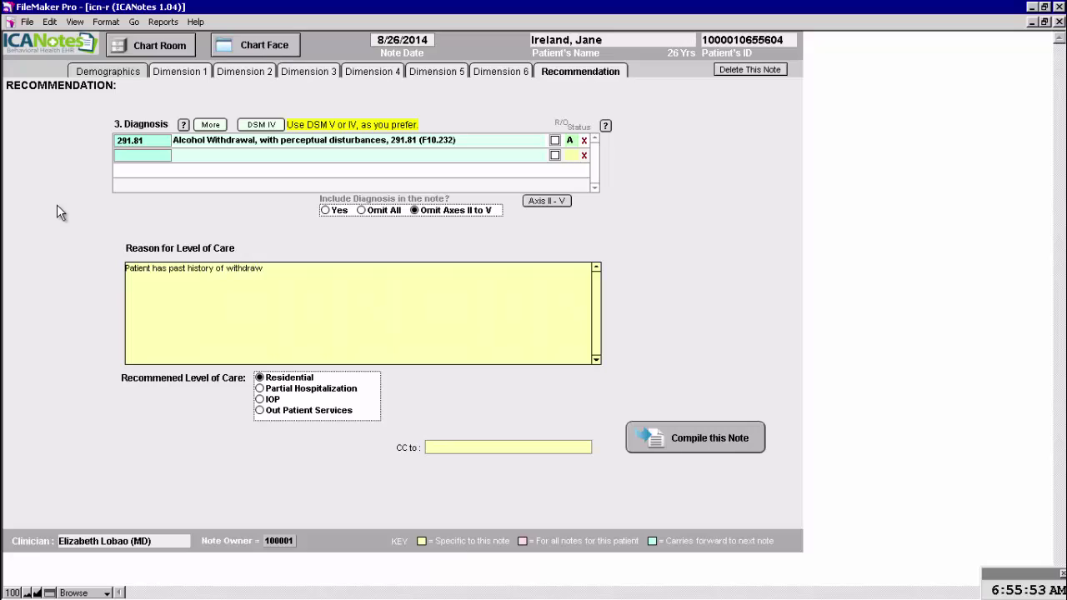
type("al seizures and is experiencing tactile hal")
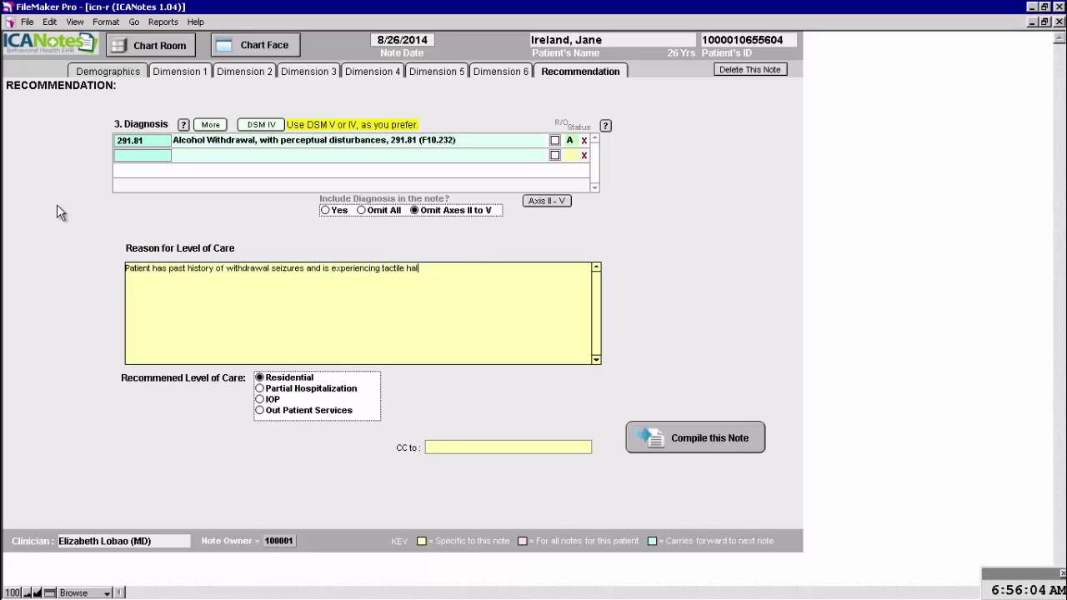
type("lucinations.")
left_click(709, 439)
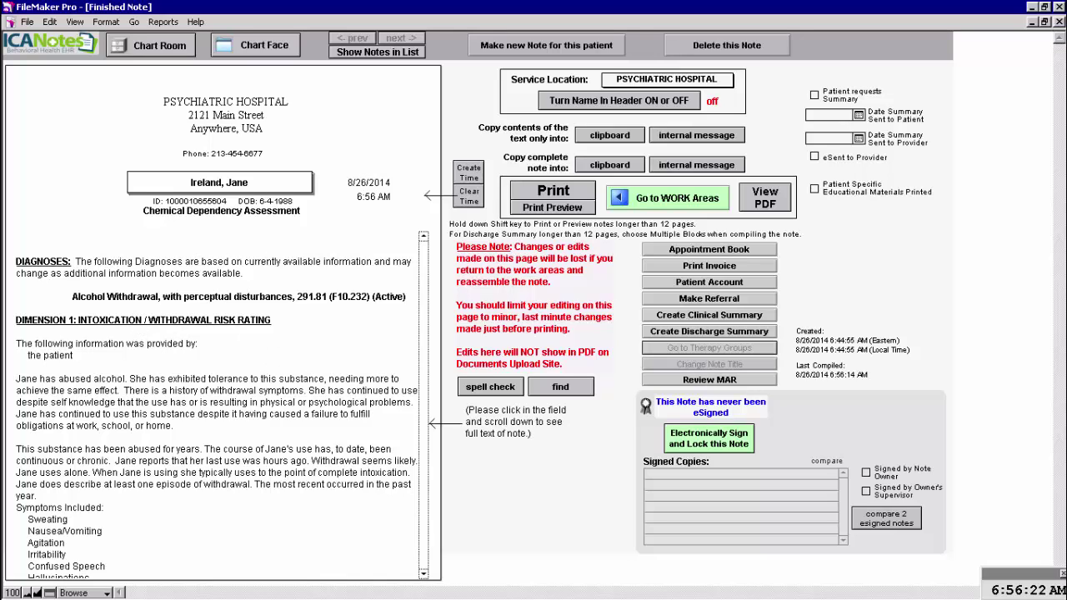
Step: Read through the compiled Chemical Dependency Assessment from the diagnoses and all six dimension ratings to the recommendation and reason
left_click(424, 577)
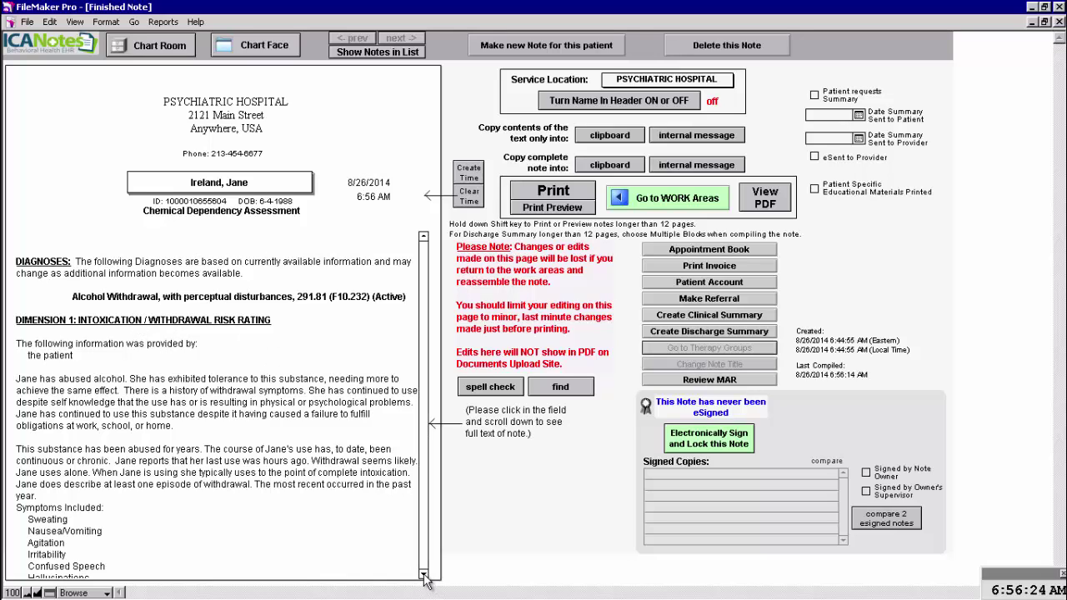
left_click(424, 577)
left_click(425, 577)
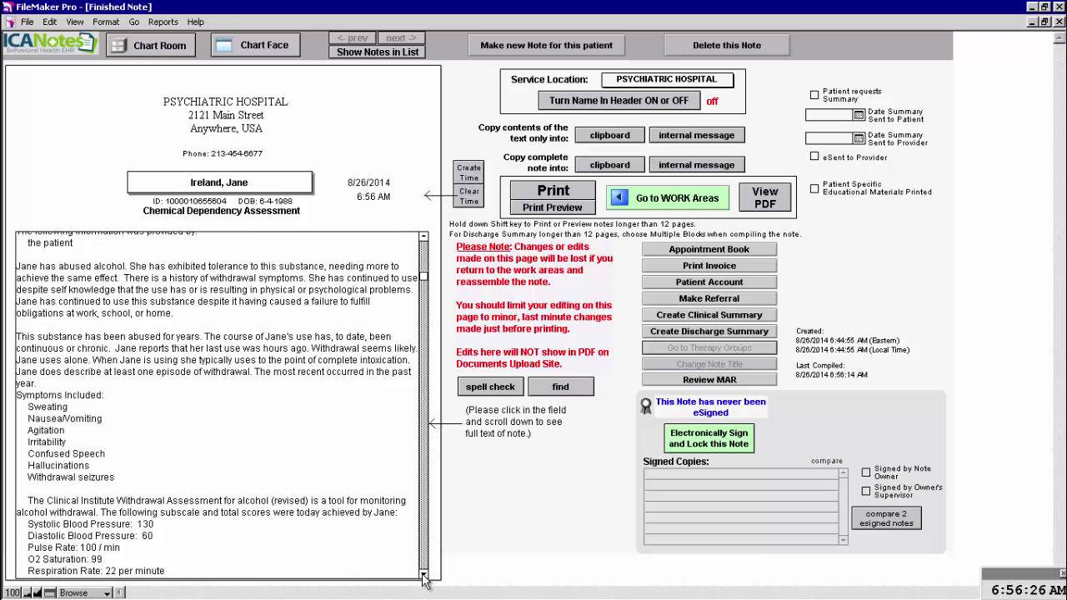
left_click(424, 577)
left_click(424, 577)
left_click(424, 577)
left_click(425, 577)
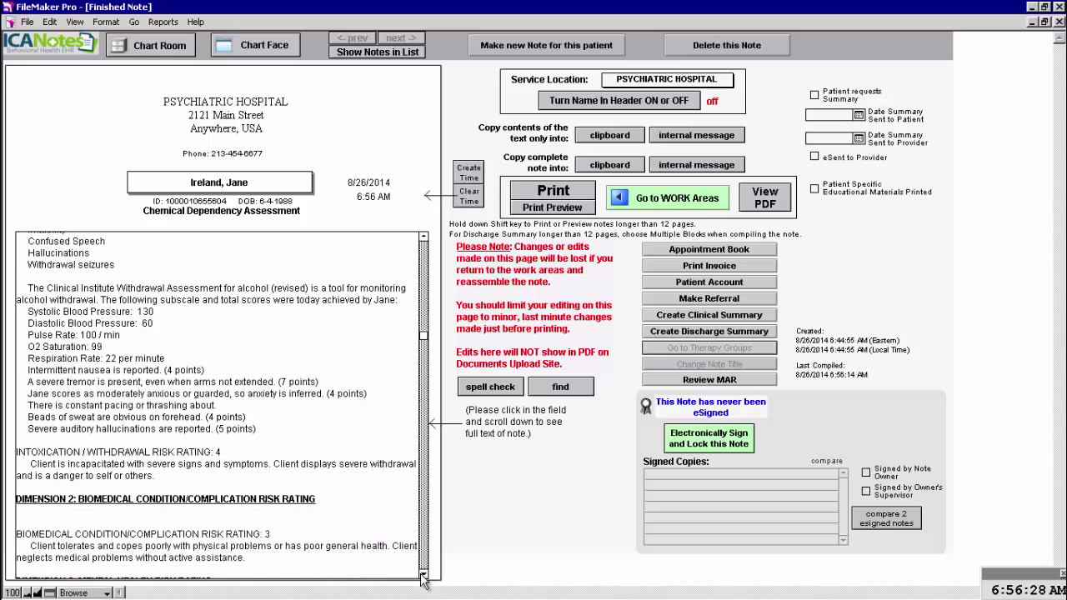
left_click(425, 577)
left_click(424, 577)
left_click(424, 577)
left_click(424, 577)
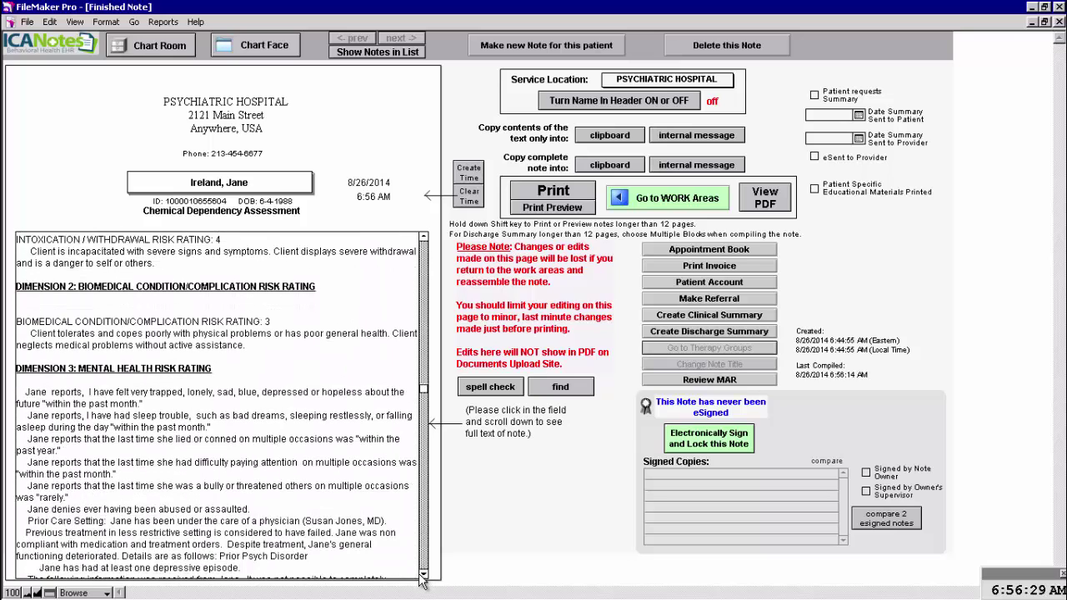
left_click(425, 577)
left_click(424, 577)
left_click(425, 577)
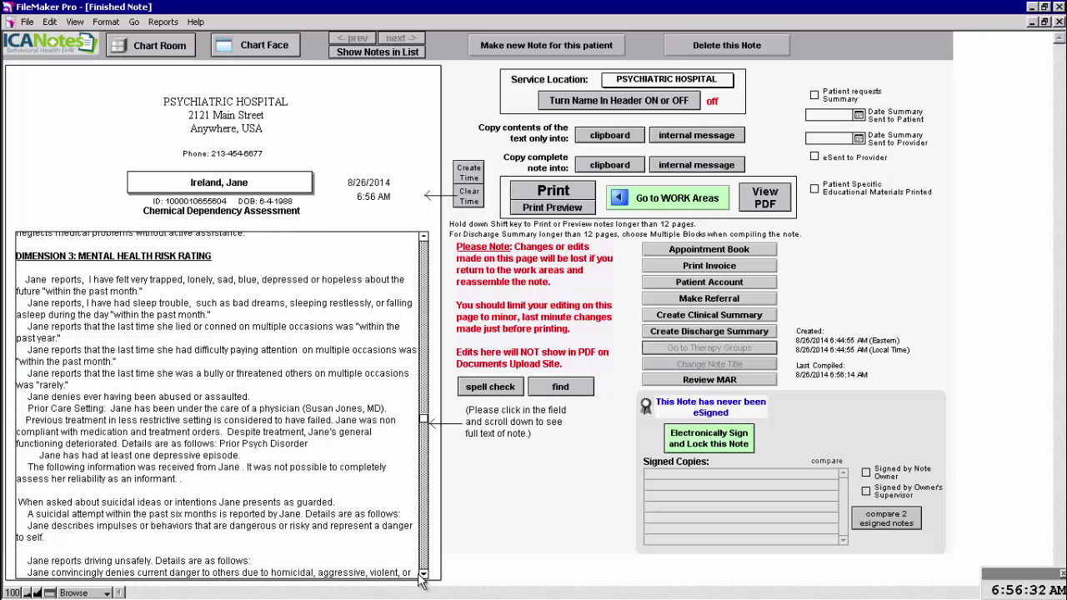
left_click(424, 577)
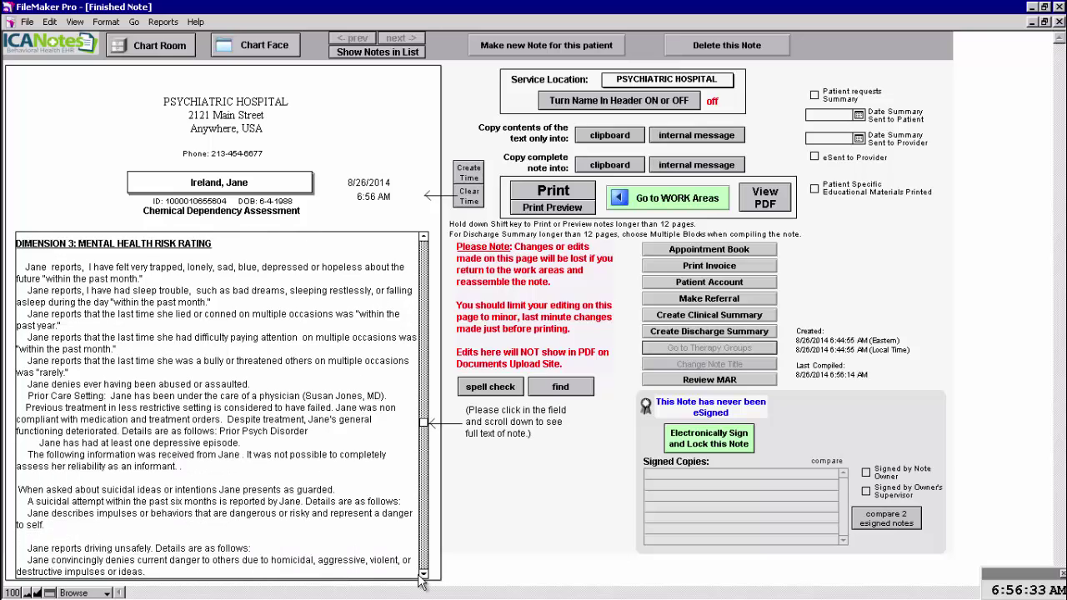
left_click(424, 577)
left_click(424, 577)
left_click(424, 577)
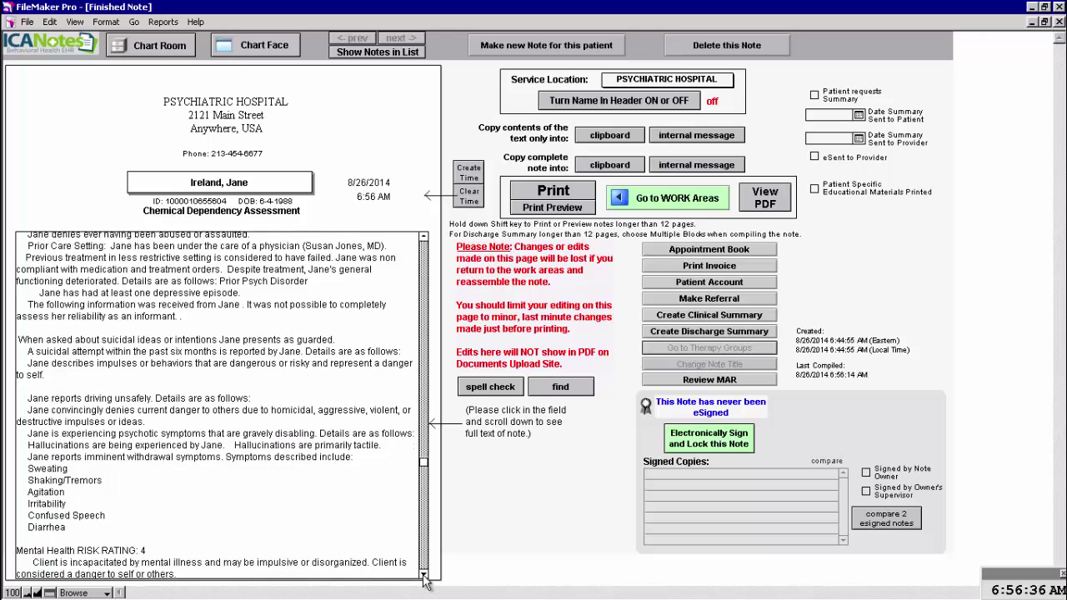
left_click(424, 577)
left_click(424, 578)
left_click(425, 577)
left_click(424, 577)
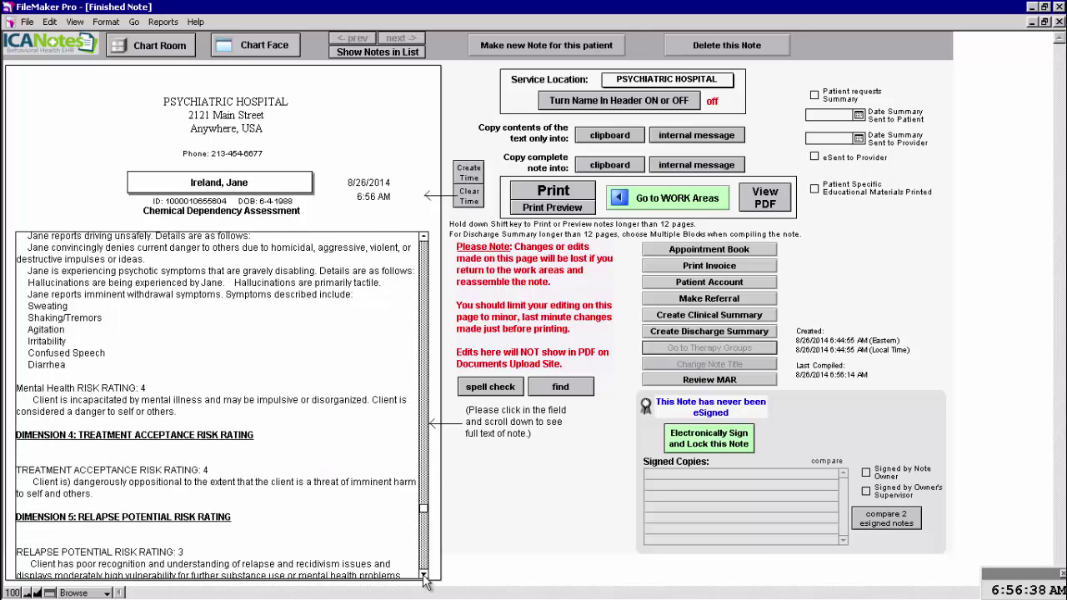
left_click(425, 577)
left_click(425, 577)
left_click(425, 577)
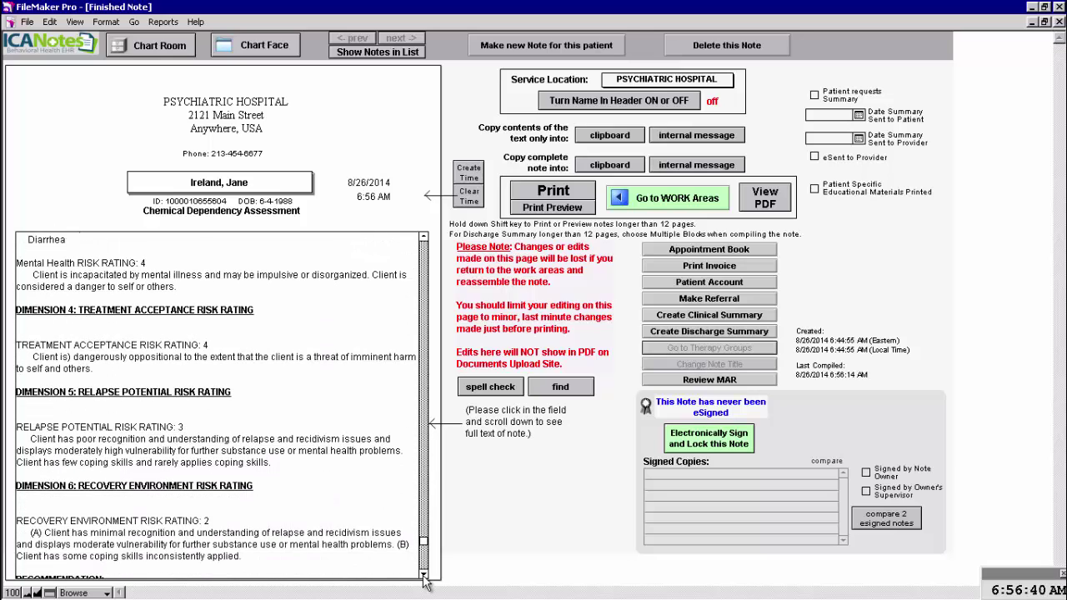
left_click(424, 577)
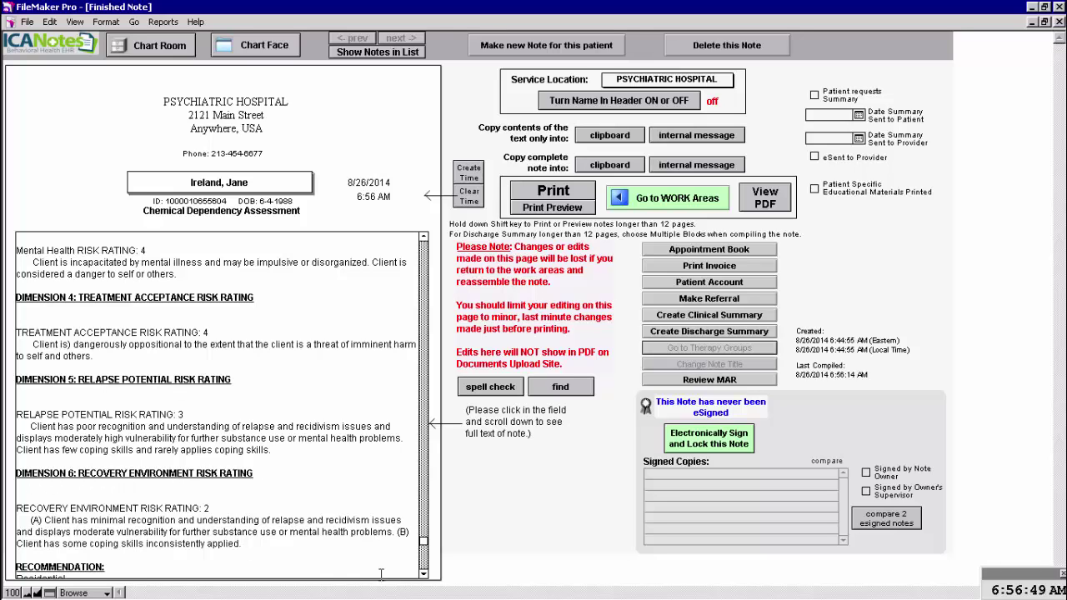
left_click(423, 575)
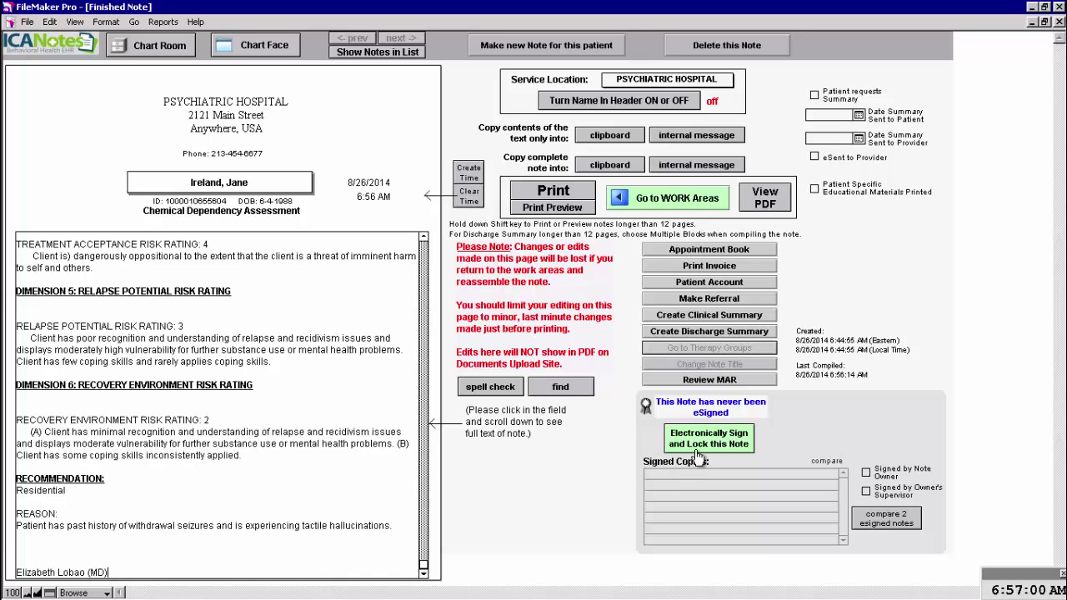
Step: Electronically sign and lock the compiled note, and return to the patient's chart face
left_click(700, 442)
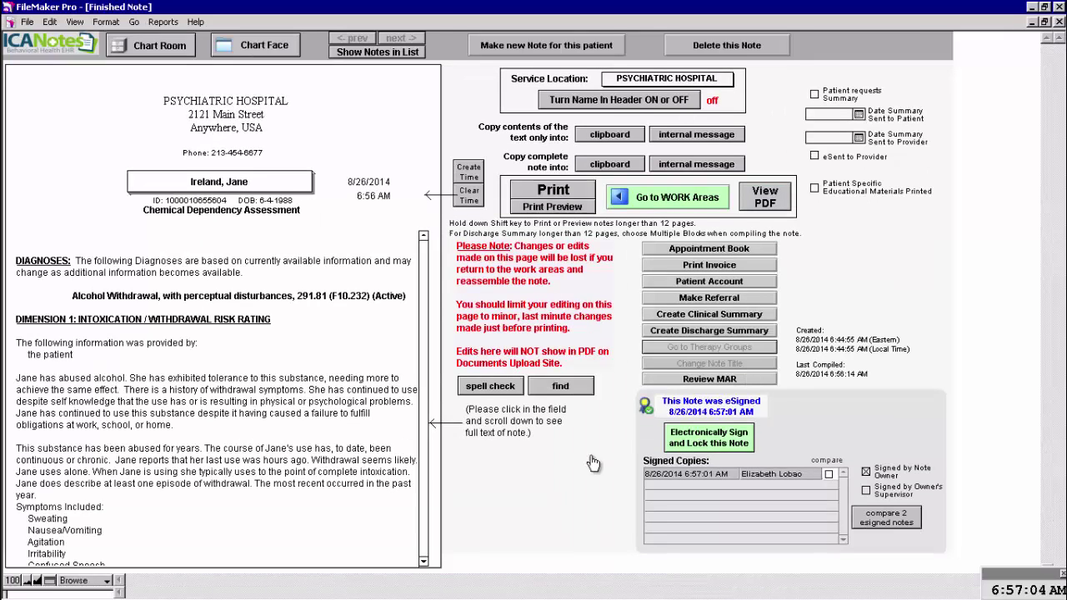
left_click(259, 52)
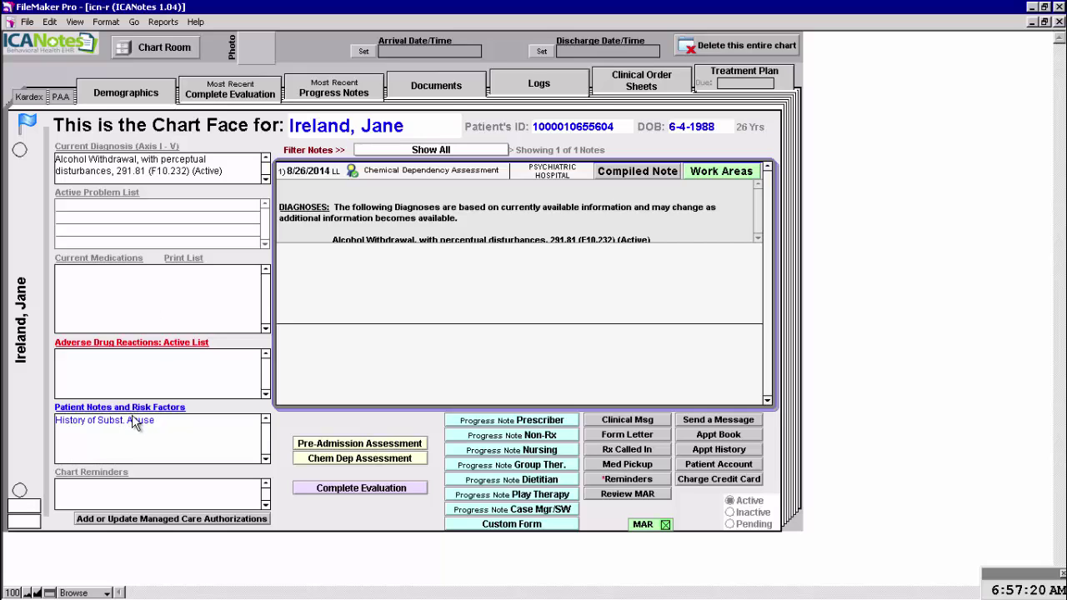
mouse_move(682, 10)
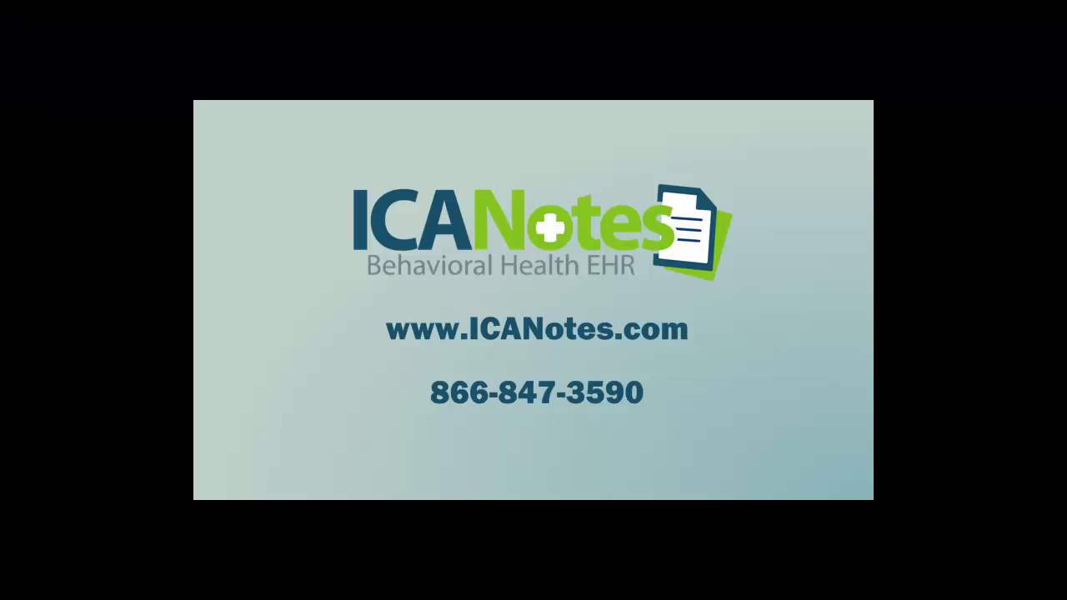